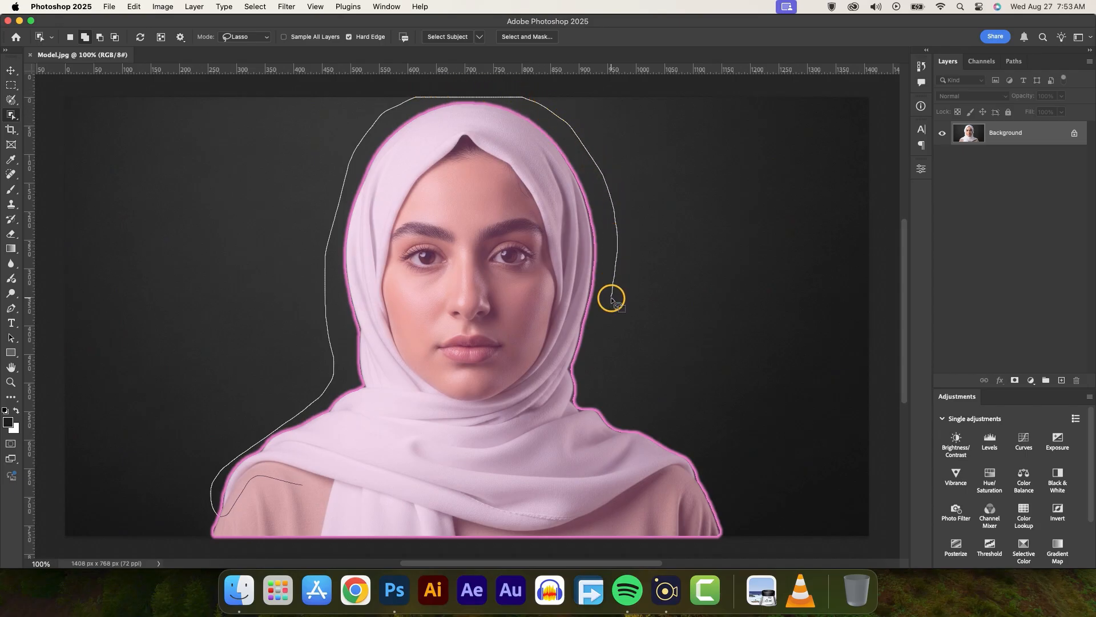
Select the woman with the Object Selection tool in lasso mode and subtract the beige shirt areas below the headscarf
mouse_move(612, 298)
left_mouse_down()
mouse_move(603, 391)
mouse_move(709, 463)
mouse_move(712, 490)
mouse_move(668, 483)
mouse_move(563, 533)
mouse_move(459, 523)
mouse_move(455, 542)
mouse_move(439, 546)
mouse_move(319, 539)
left_mouse_up()
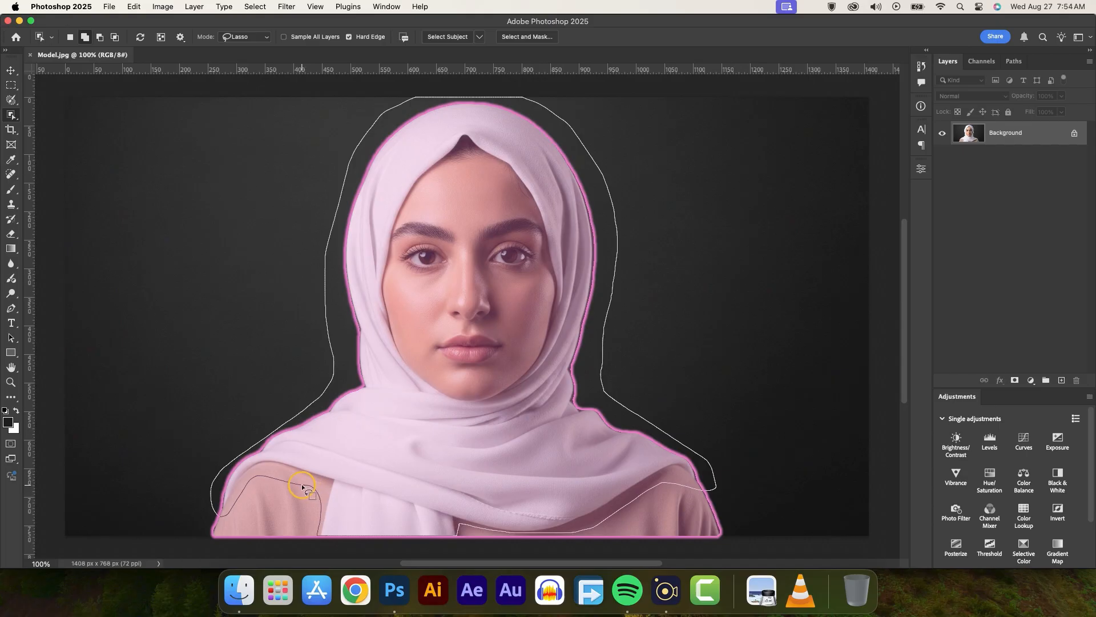
left_click_drag(302, 486, 302, 486)
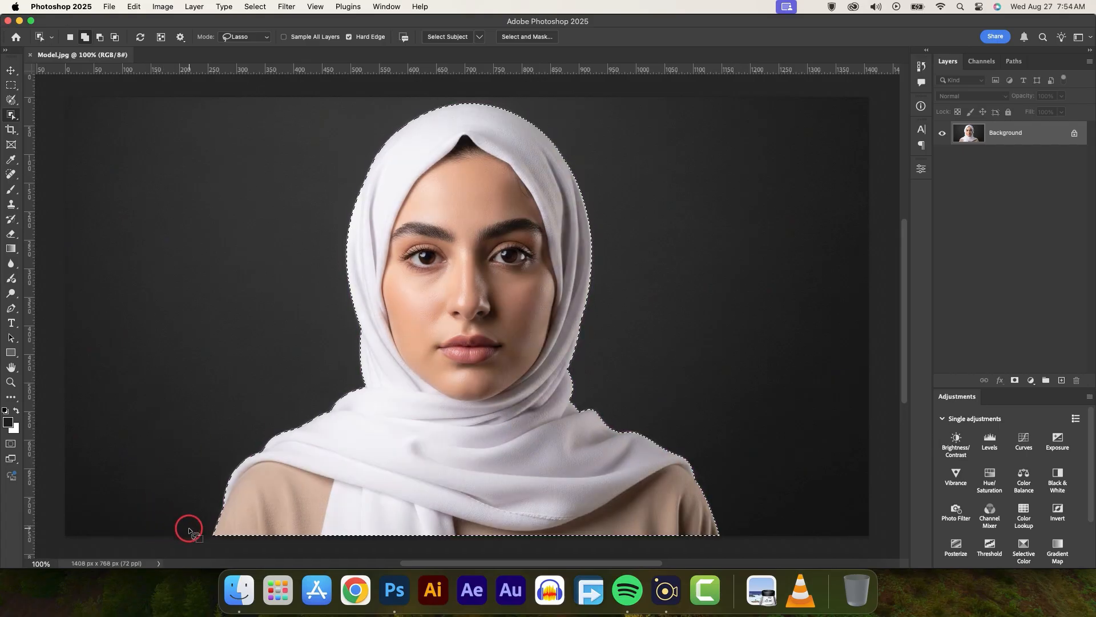
key("alt")
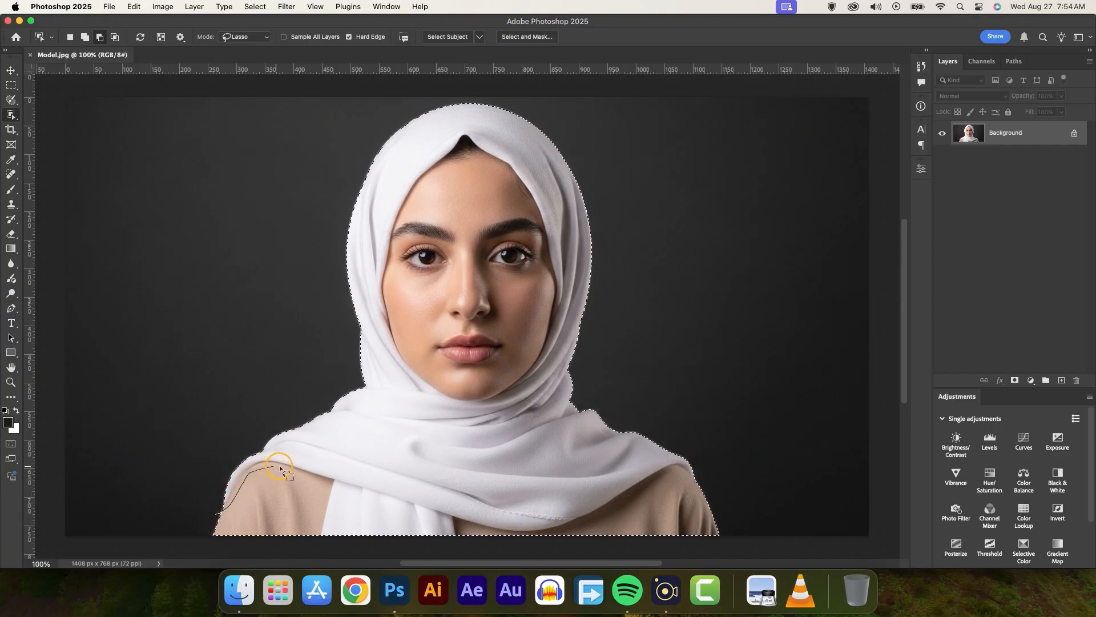
left_click_drag(320, 518, 322, 546)
mouse_move(418, 550)
left_mouse_down()
mouse_move(477, 550)
mouse_move(458, 524)
mouse_move(577, 522)
mouse_move(684, 481)
mouse_move(716, 483)
mouse_move(729, 509)
mouse_move(727, 541)
mouse_move(677, 551)
mouse_move(277, 549)
mouse_move(206, 539)
mouse_move(218, 515)
mouse_move(186, 514)
mouse_move(151, 534)
left_mouse_up()
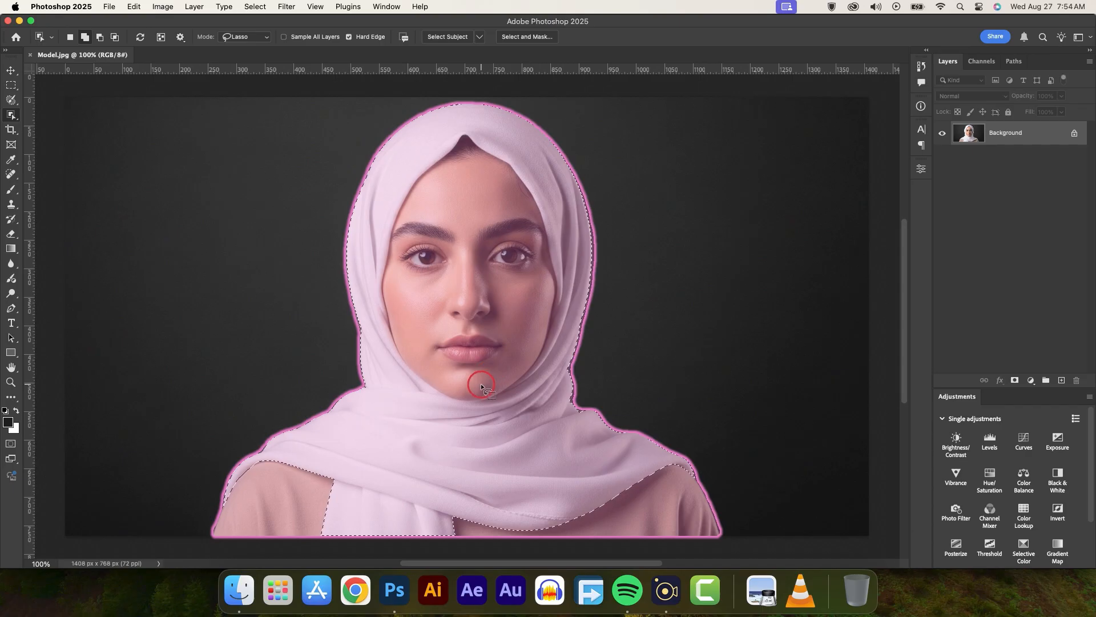
Subtract the woman's face from the selection by tracing the inner edge of the headscarf
key("alt")
left_click_drag(382, 306, 391, 221)
mouse_move(426, 163)
left_mouse_down()
mouse_move(466, 135)
mouse_move(488, 145)
left_mouse_up()
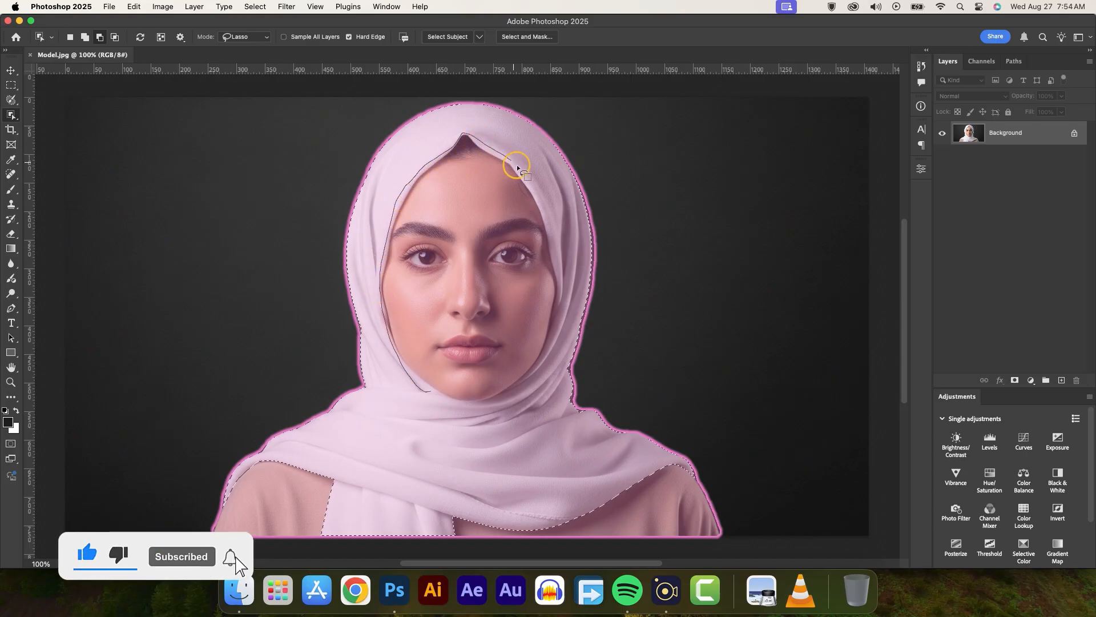
left_click_drag(553, 236, 549, 344)
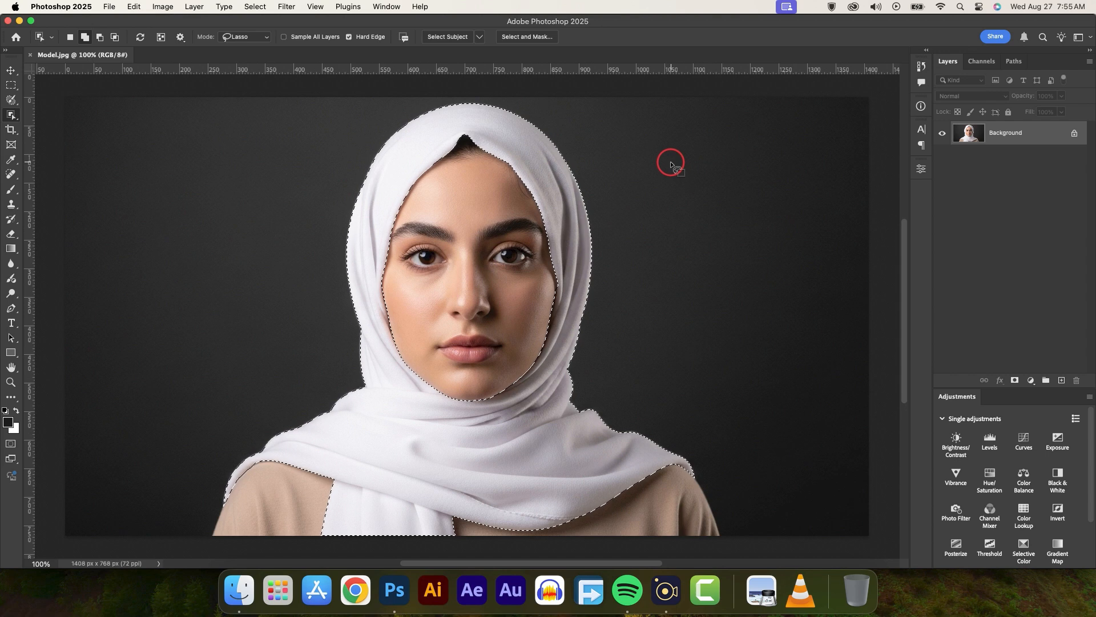
Expand the headscarf selection slightly and copy the selected area to a new layer
left_click(11, 70)
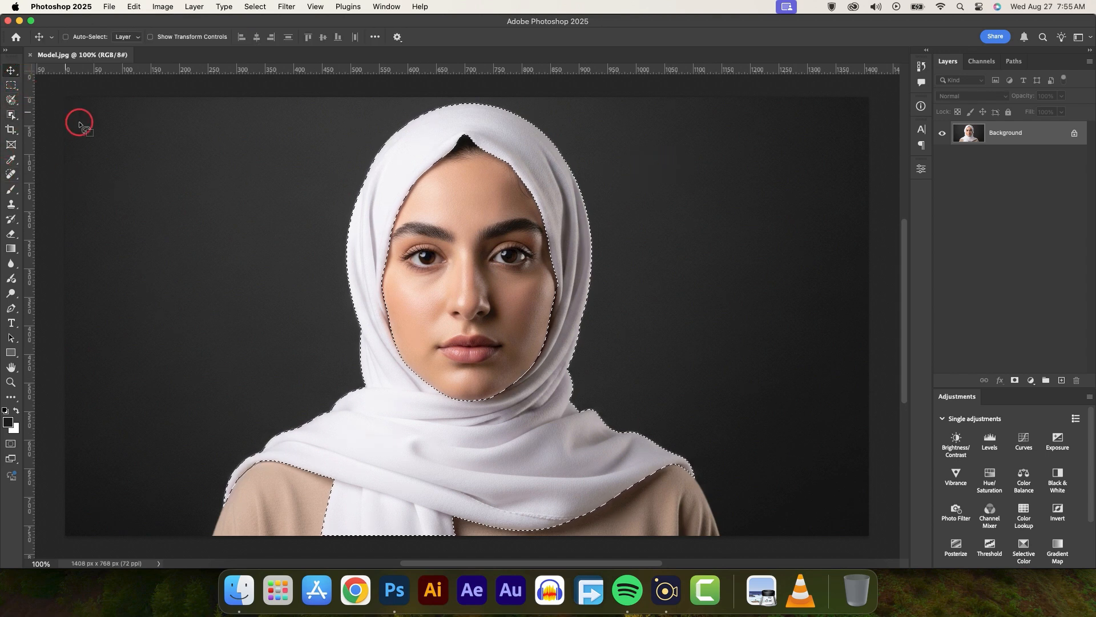
left_click(256, 6)
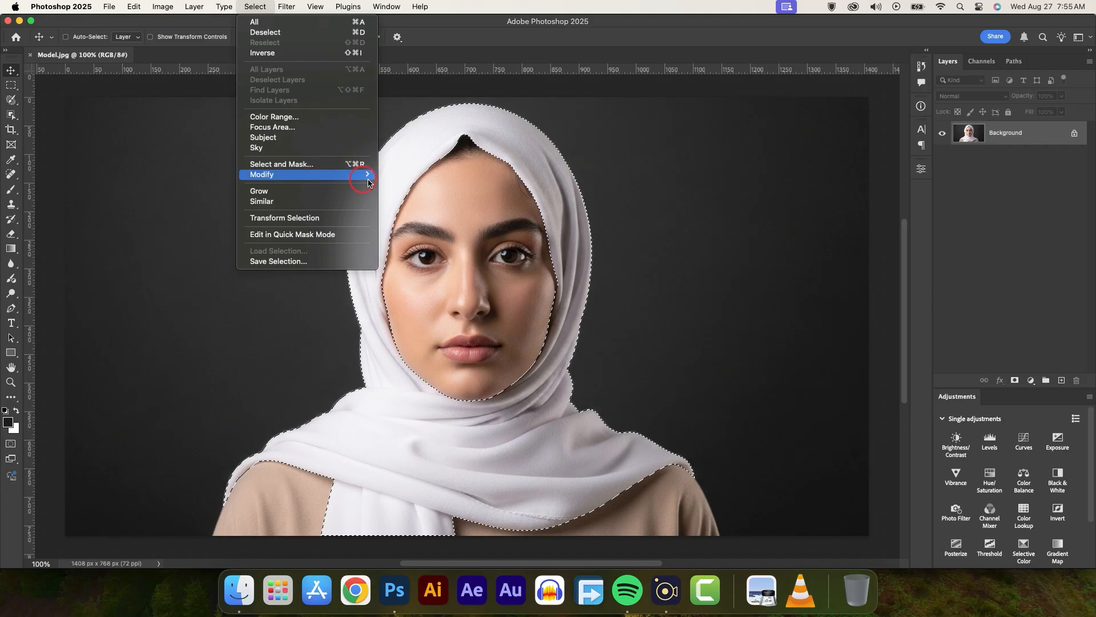
mouse_move(368, 181)
left_click(402, 196)
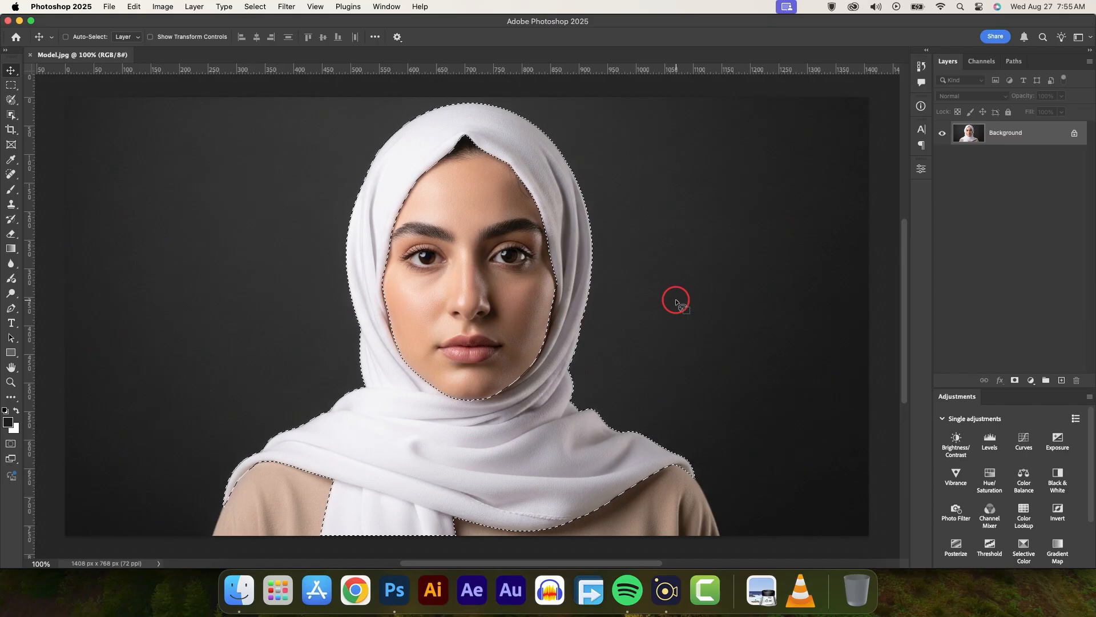
key("super+j")
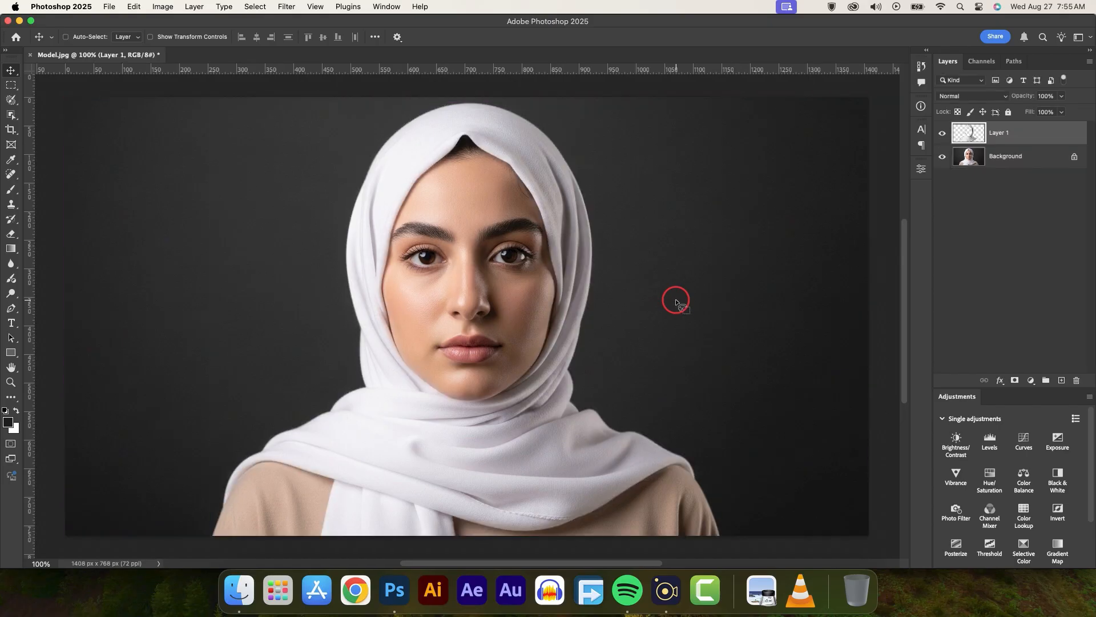
Check the isolated headscarf by temporarily hiding the background and the headscarf layer, then show both layers again
left_click(942, 157)
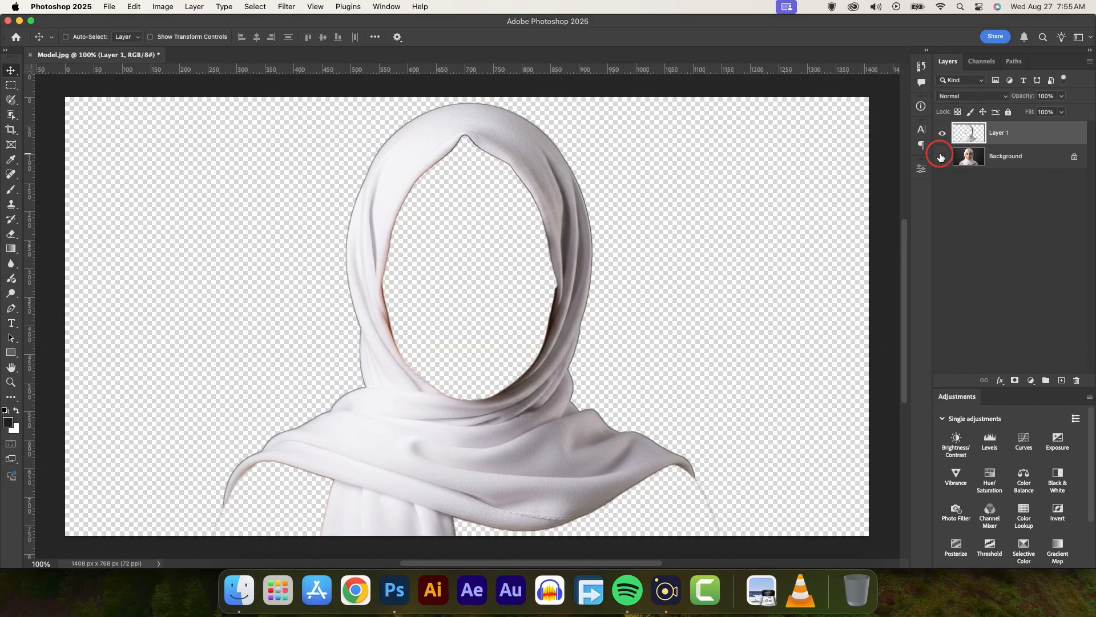
left_click(942, 133)
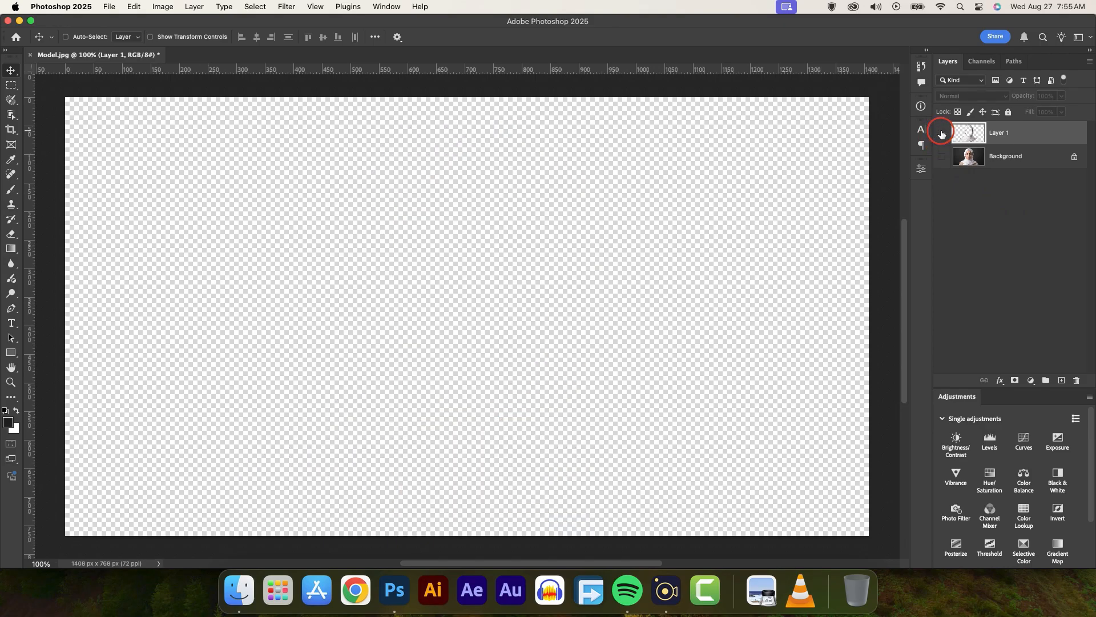
left_click(942, 133)
left_click(941, 157)
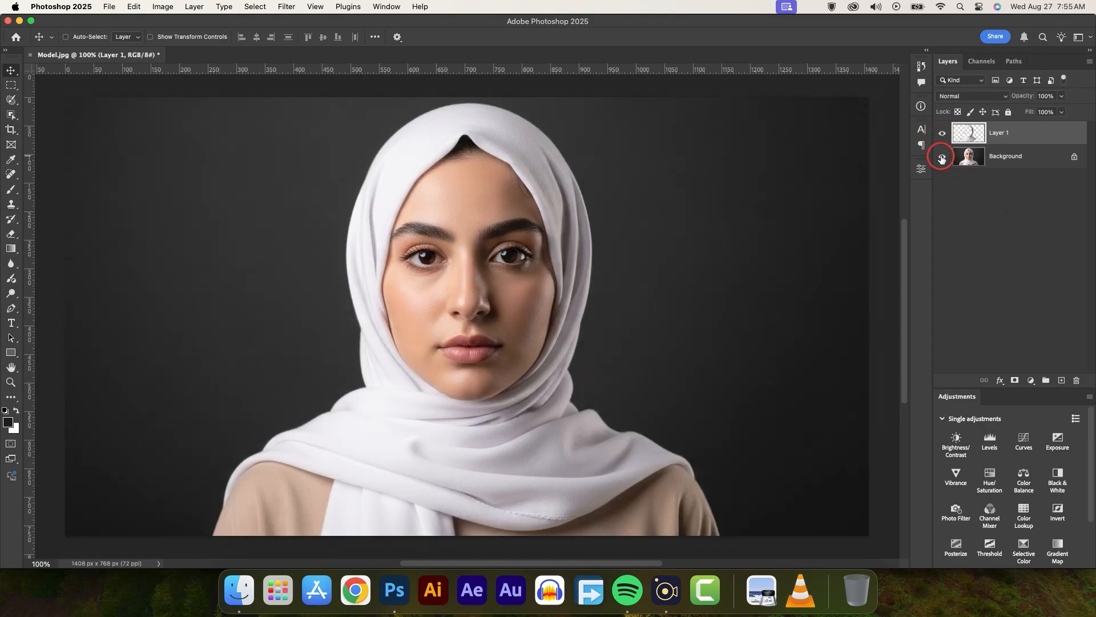
Convert the headscarf layer to a smart object and apply a Gaussian Blur with a 3.0-pixel radius
right_click(1018, 131)
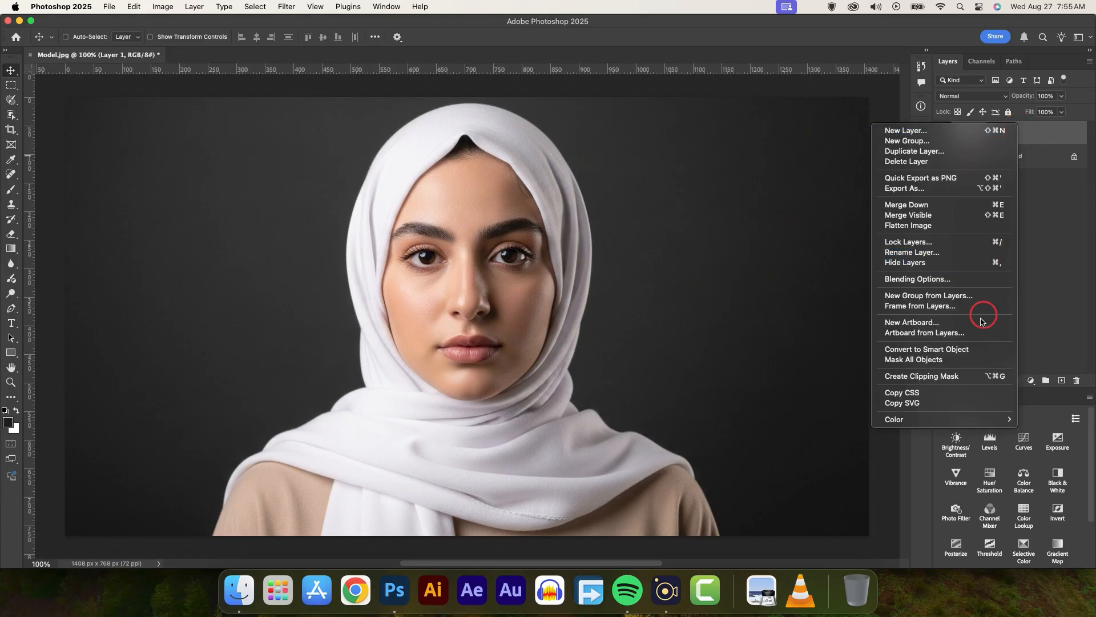
left_click(928, 350)
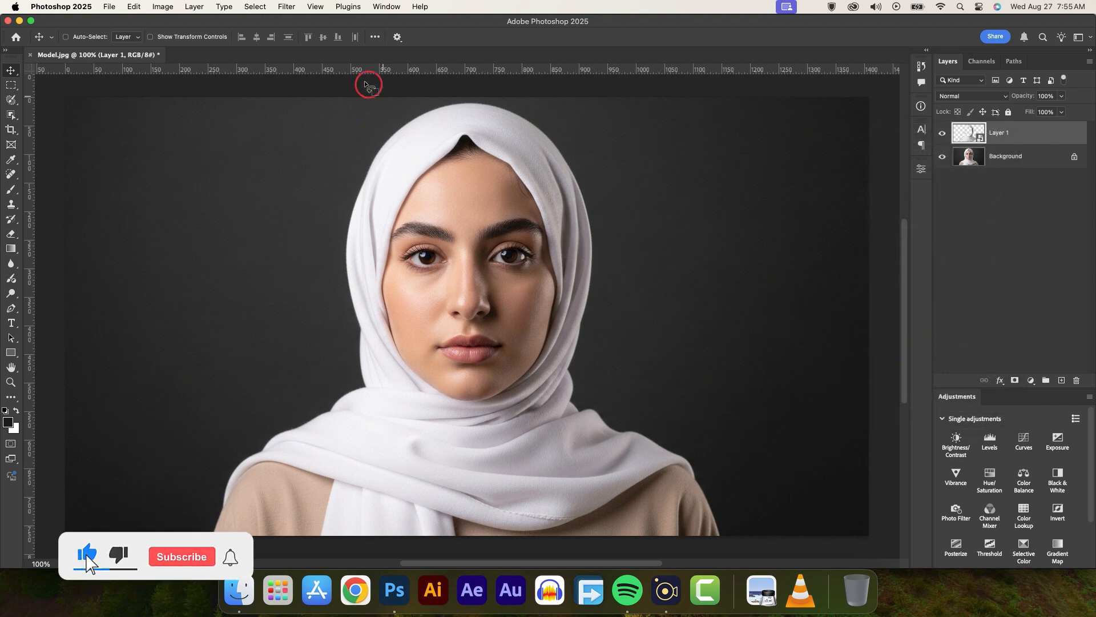
left_click(286, 7)
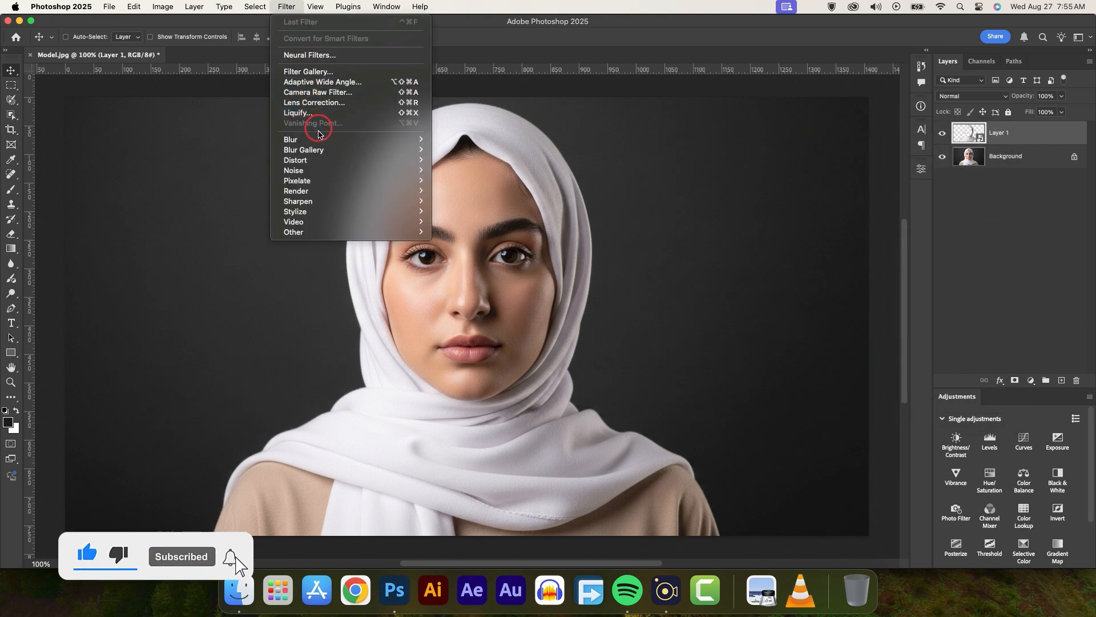
mouse_move(402, 139)
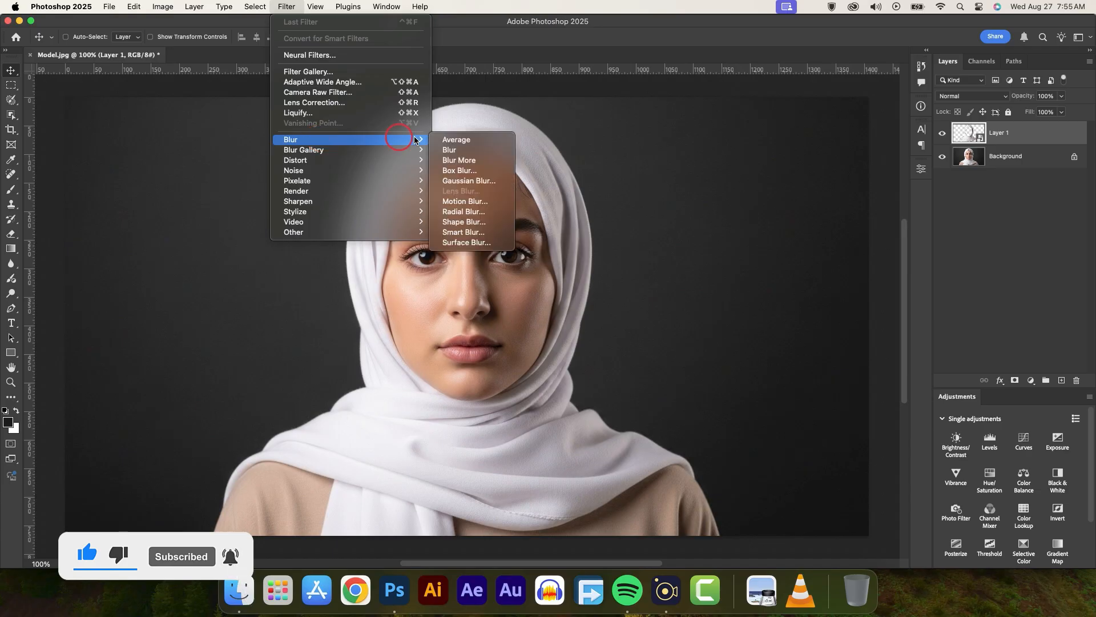
left_click(467, 181)
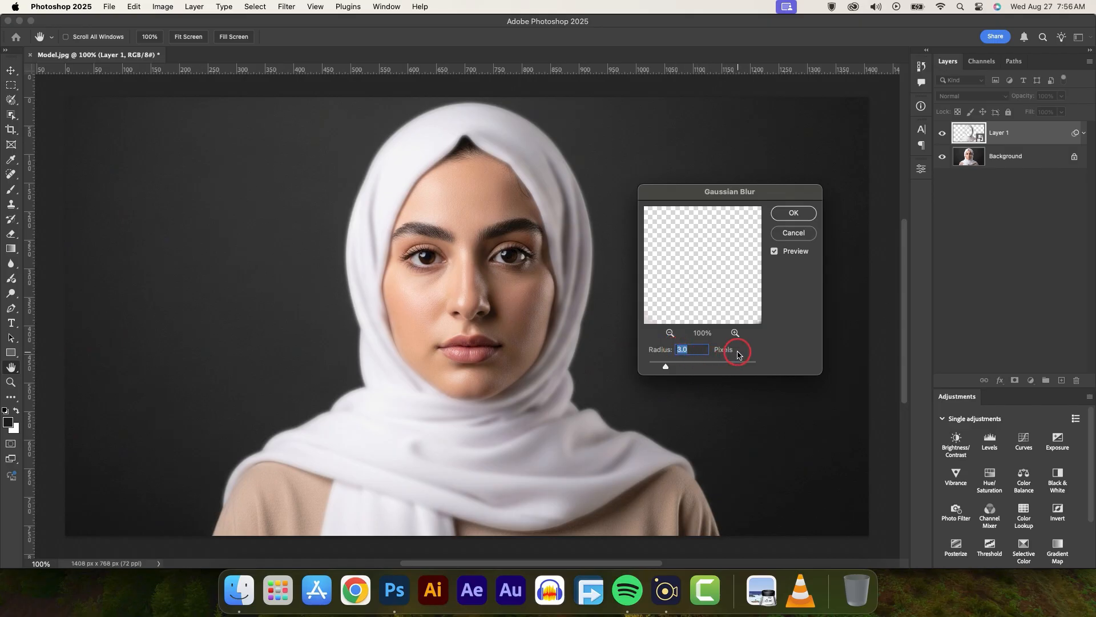
left_click(787, 215)
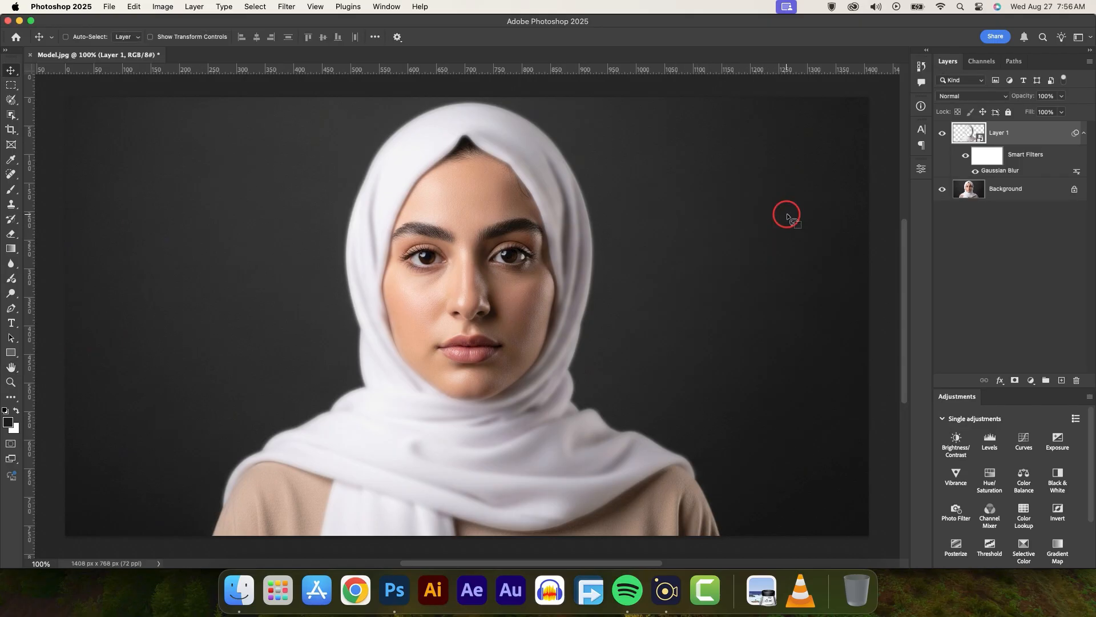
left_click(108, 6)
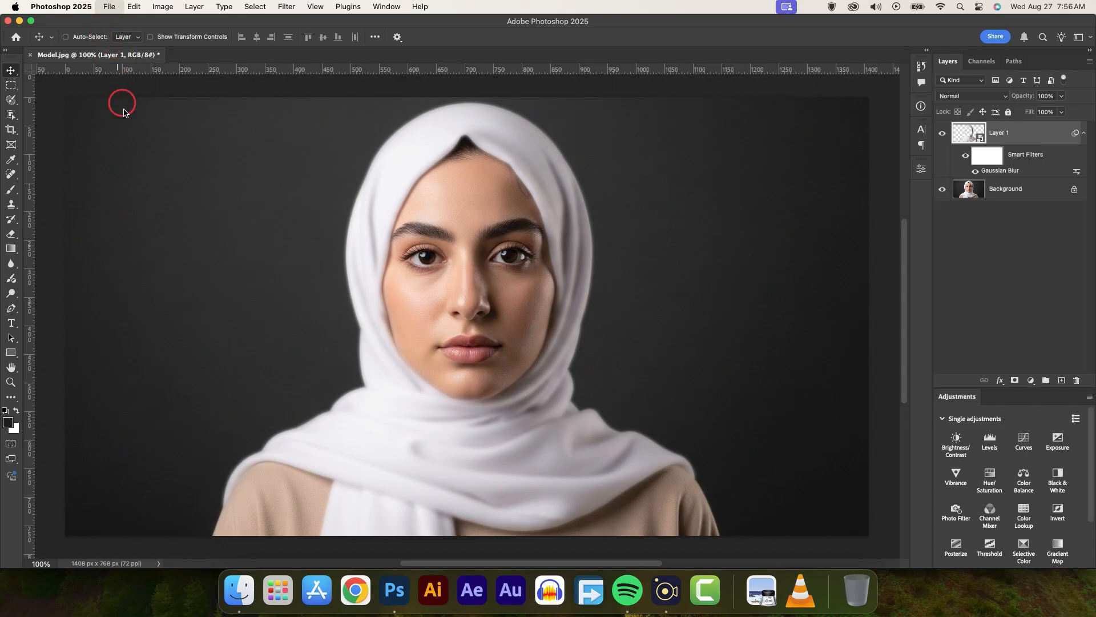
left_click(125, 132)
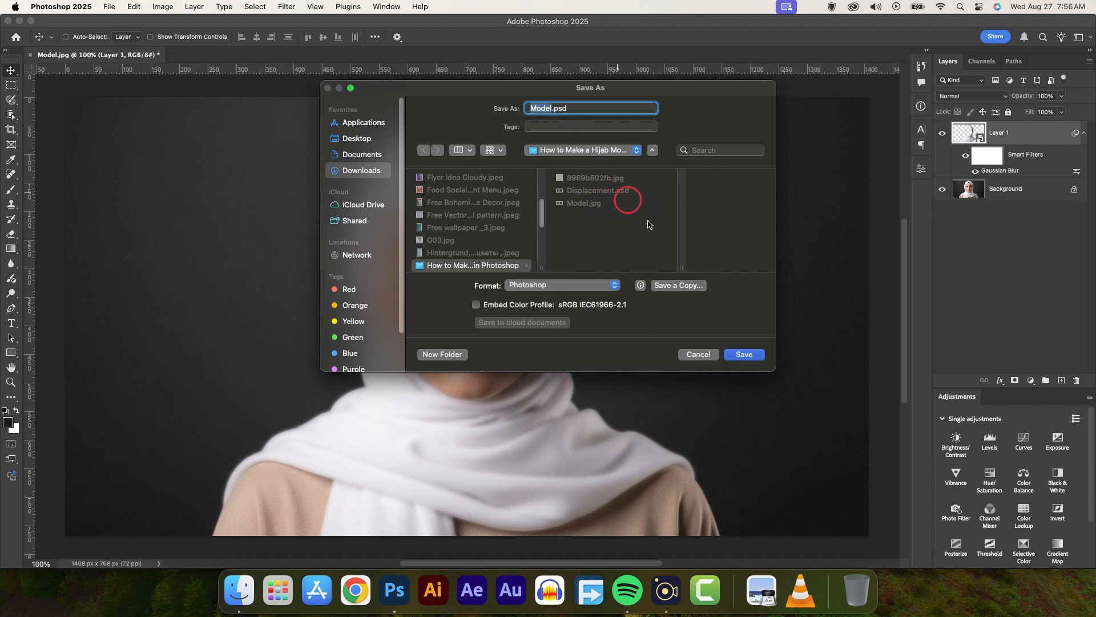
left_click(717, 356)
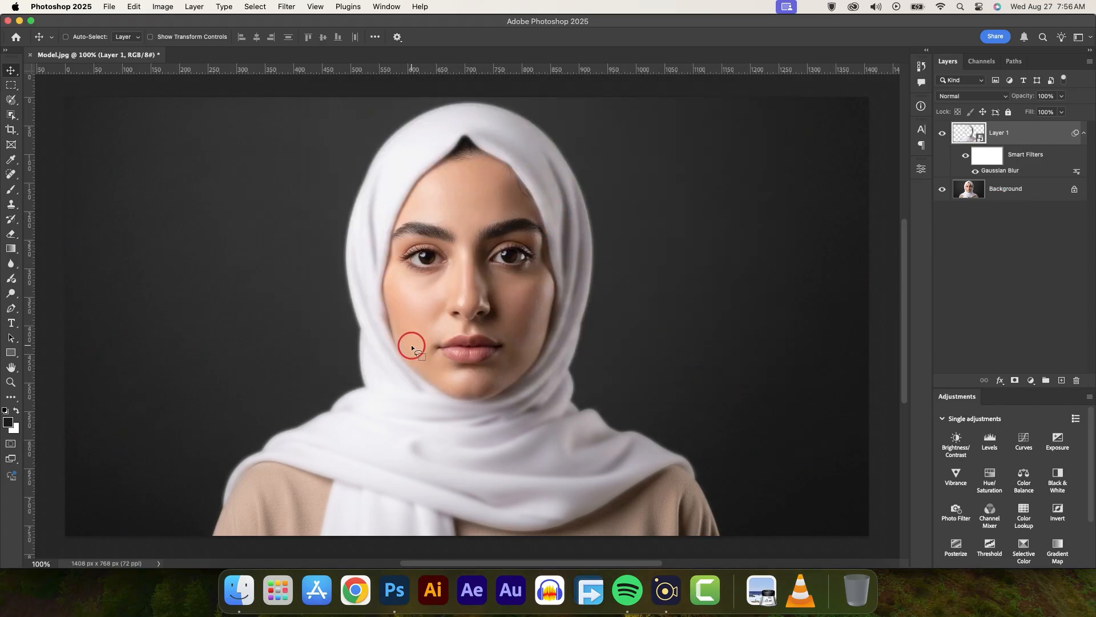
Delete the Gaussian Blur smart filter from the headscarf layer
right_click(1020, 172)
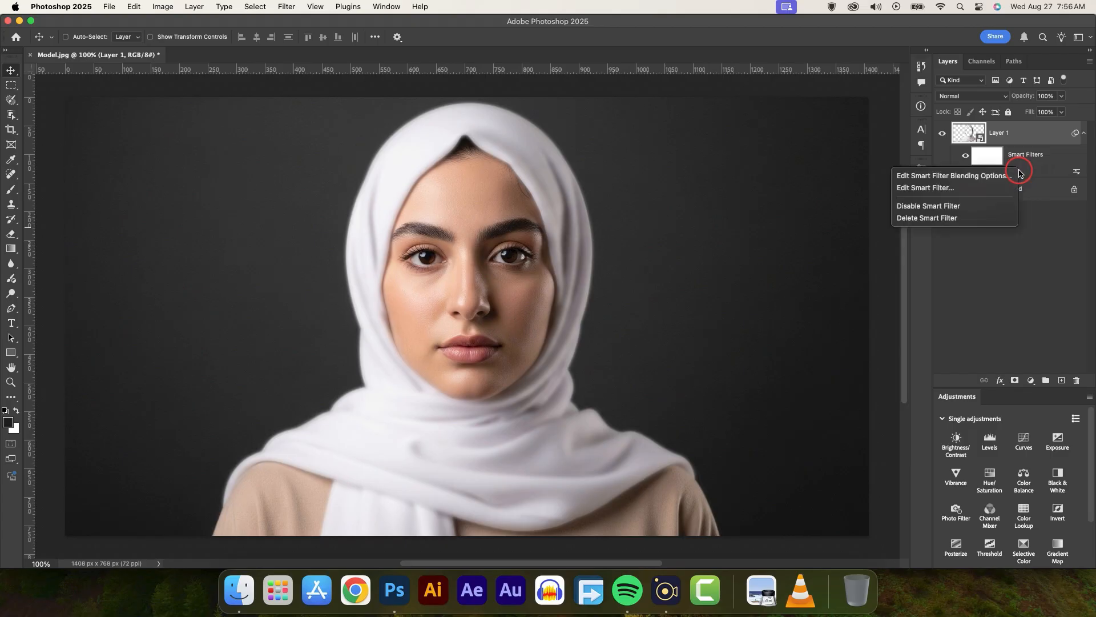
left_click(928, 219)
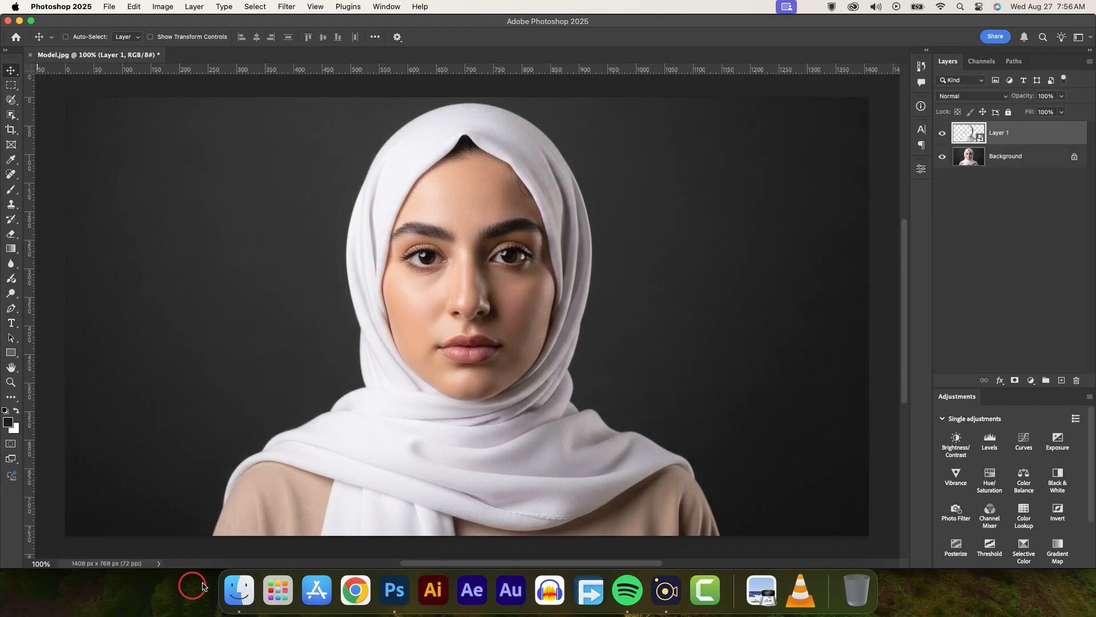
Place the floral pattern image 8969b802fb.jpg from the Finder folder into the Photoshop document
left_click(228, 602)
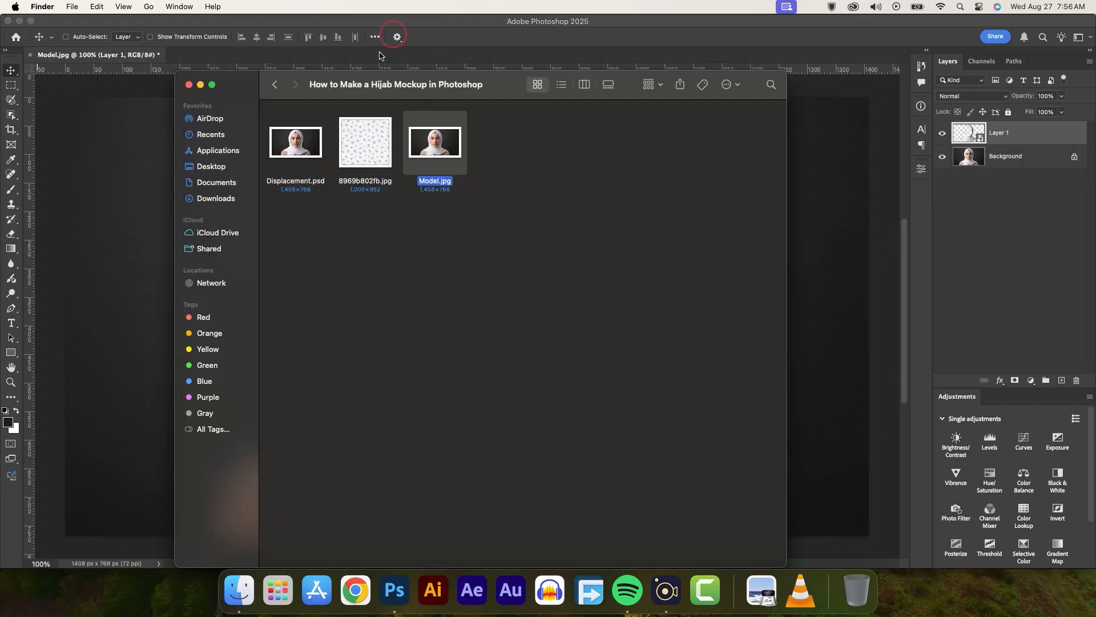
left_click(369, 137)
left_click_drag(311, 213, 123, 196)
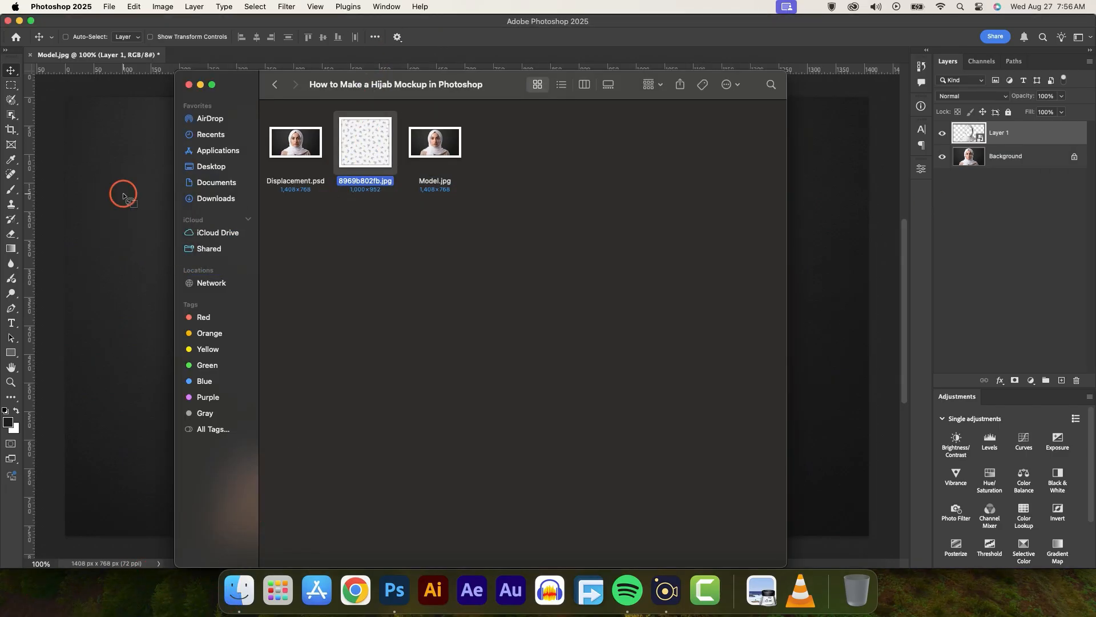
left_click(531, 342)
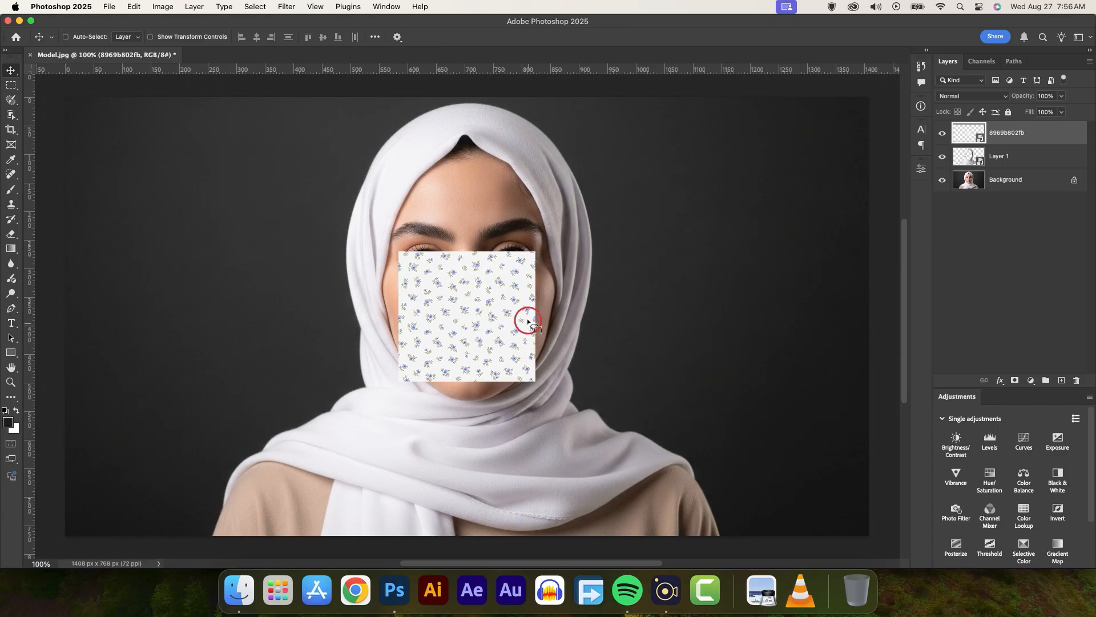
Lower the floral pattern layer's opacity to 62% and scale it to about 349% so it covers the whole headscarf
left_click_drag(1020, 99, 723, 251)
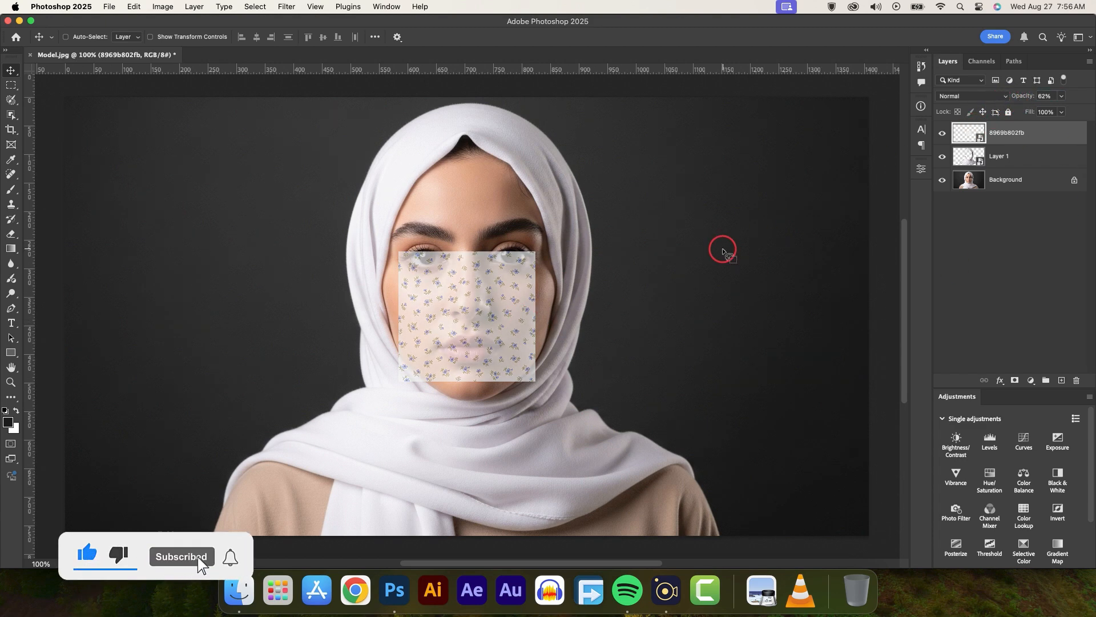
key("ctrl+t")
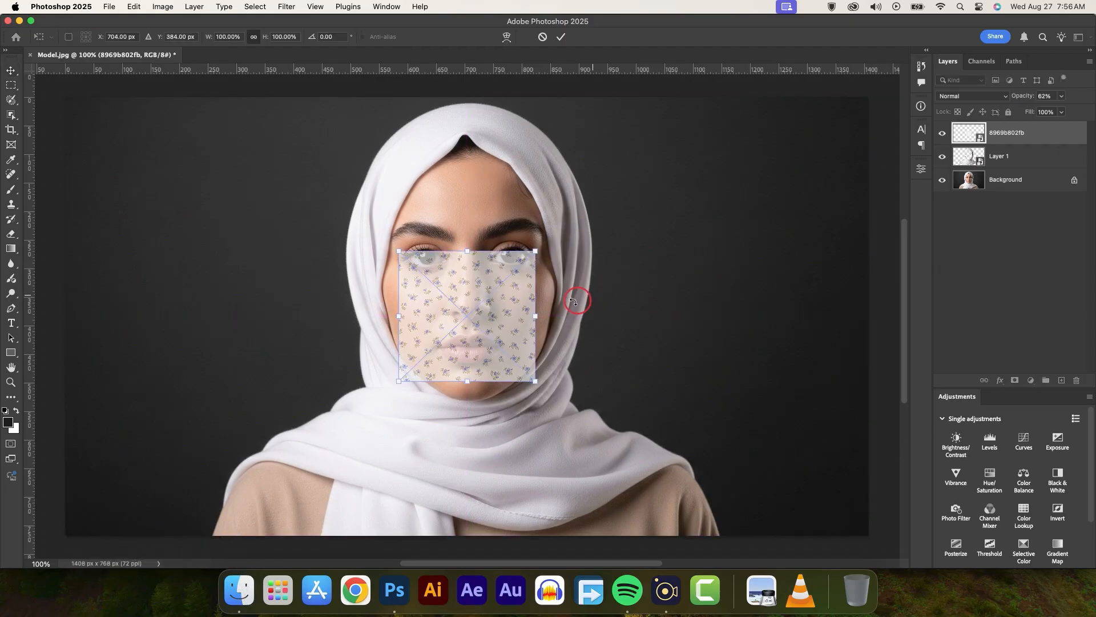
left_click_drag(535, 316, 694, 419)
left_click_drag(235, 316, 215, 381)
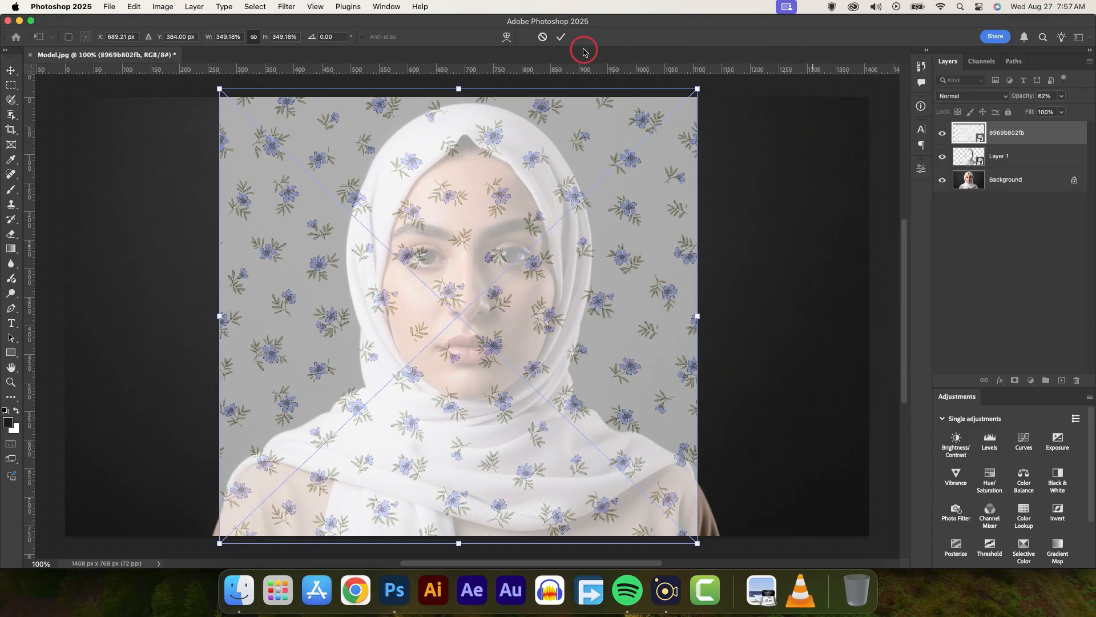
left_click(561, 36)
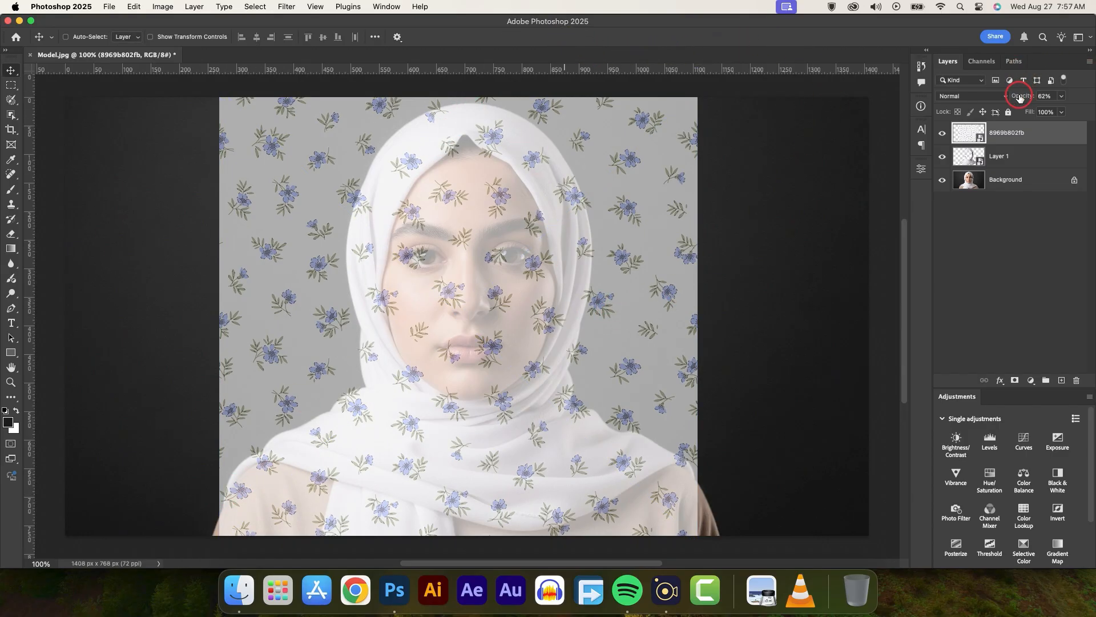
Set the floral pattern layer's opacity to 100% and clip it to the headscarf layer
left_click_drag(1019, 98, 1087, 96)
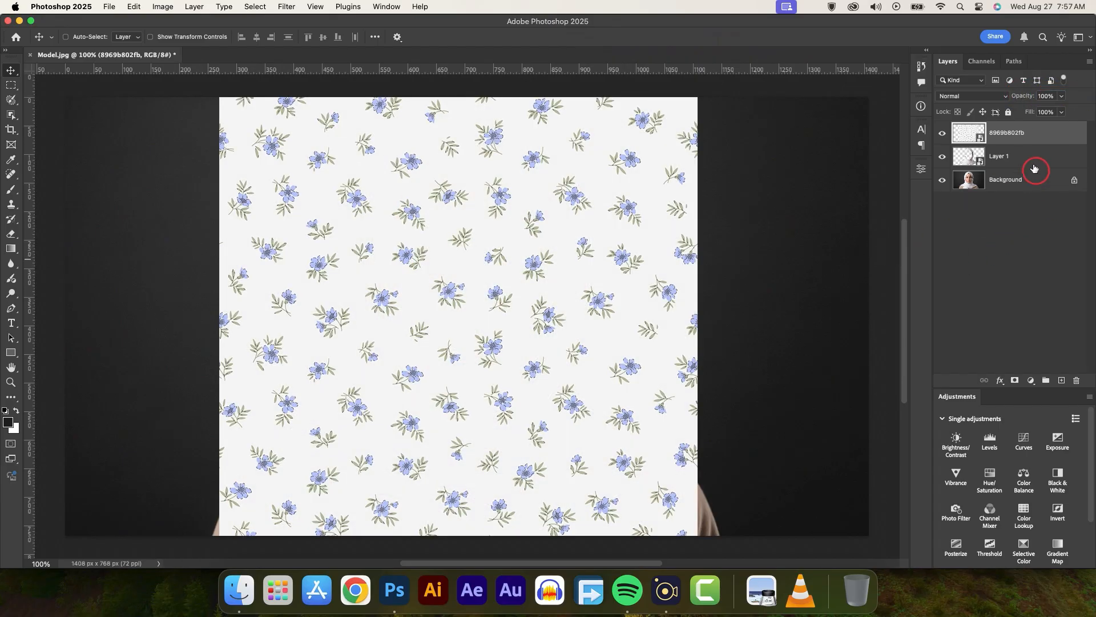
right_click(1038, 135)
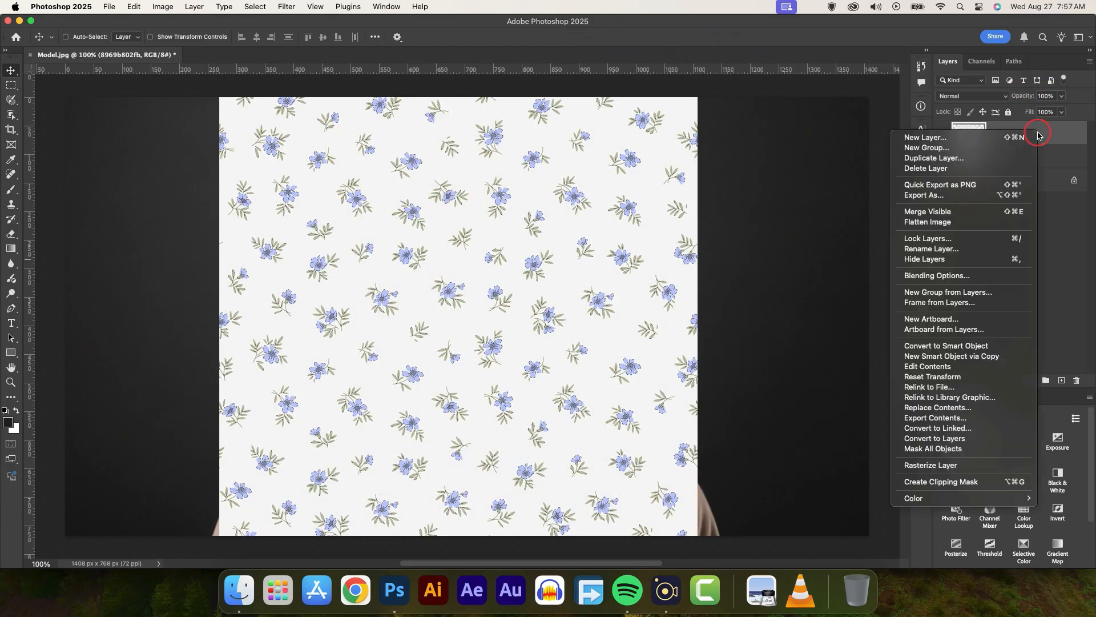
left_click(960, 483)
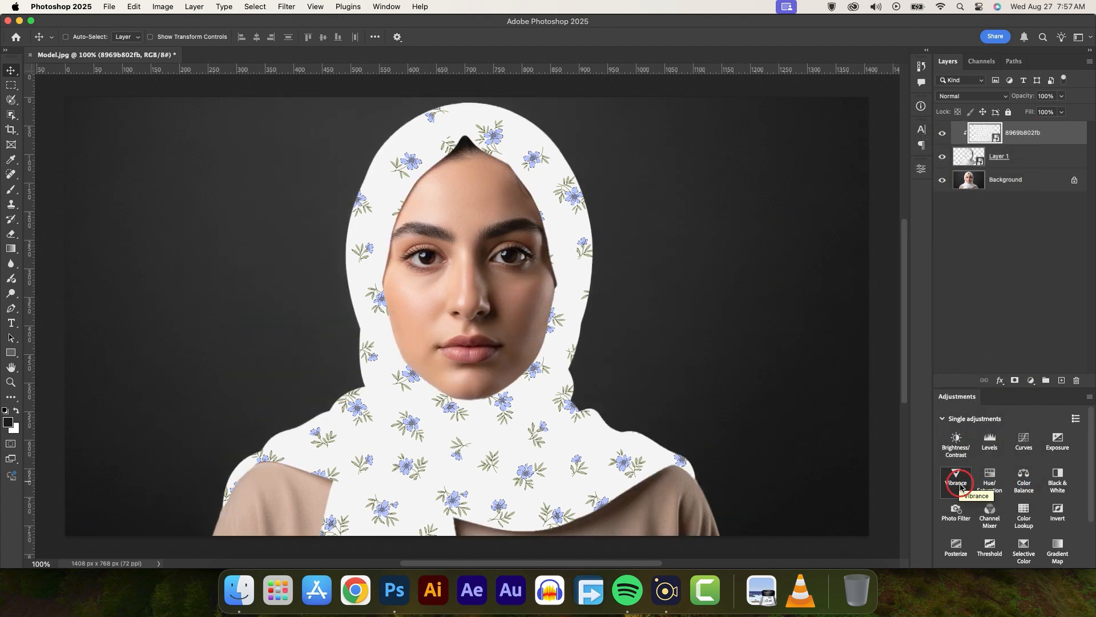
Set the floral pattern layer's blending mode to Multiply
left_click(988, 100)
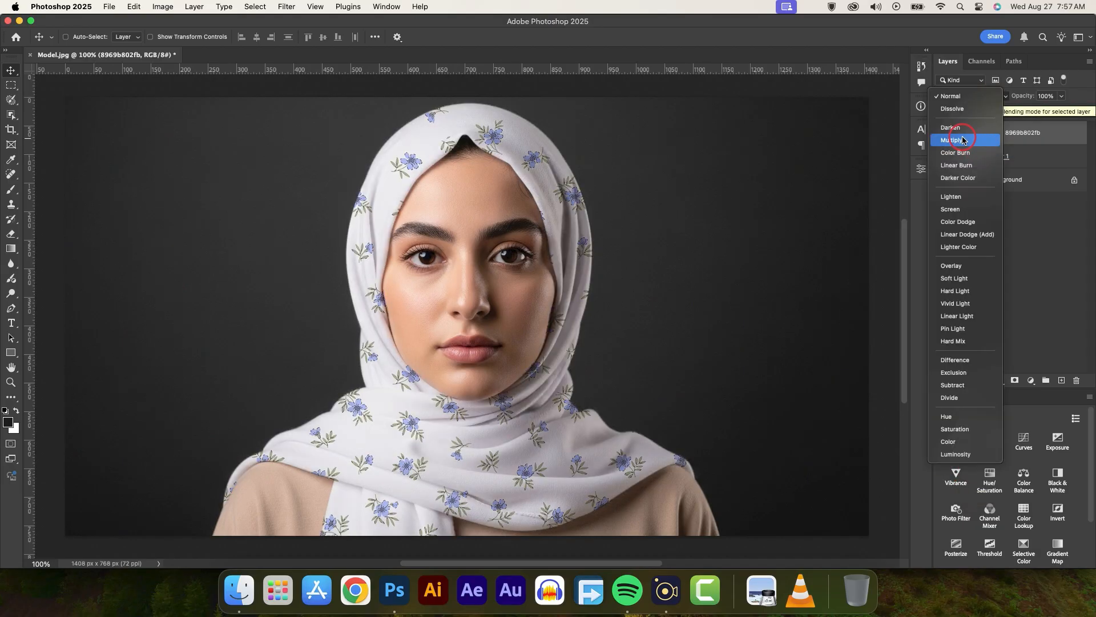
left_click(963, 140)
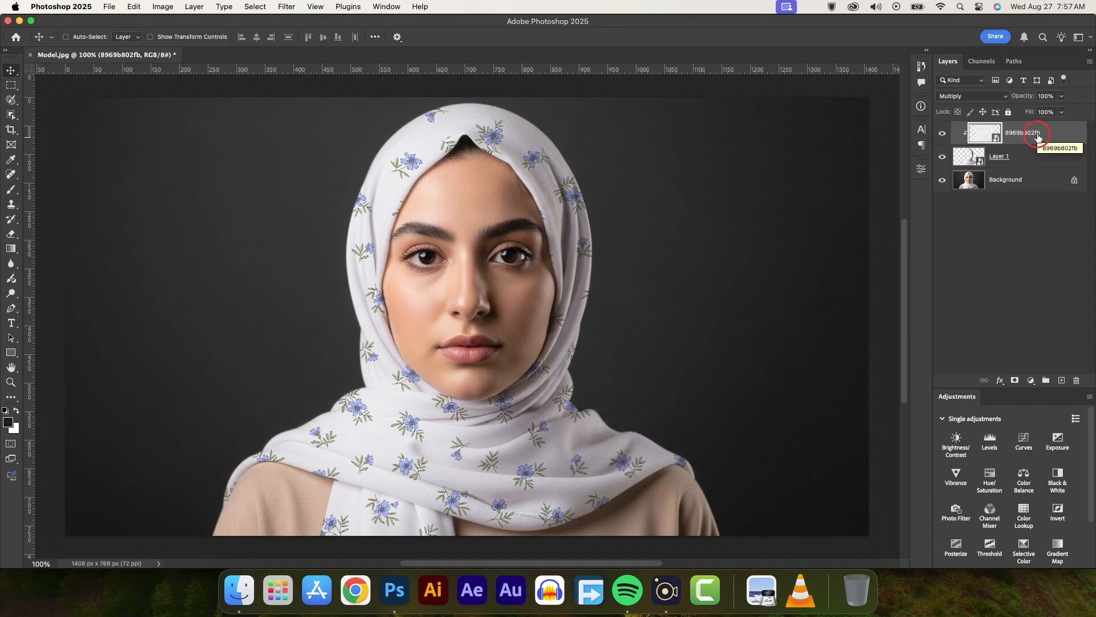
Apply a Displace filter to the floral pattern with horizontal and vertical scale 20, Stretch To Fit and Wrap Around, using Displacement.psd as the map
left_click(292, 7)
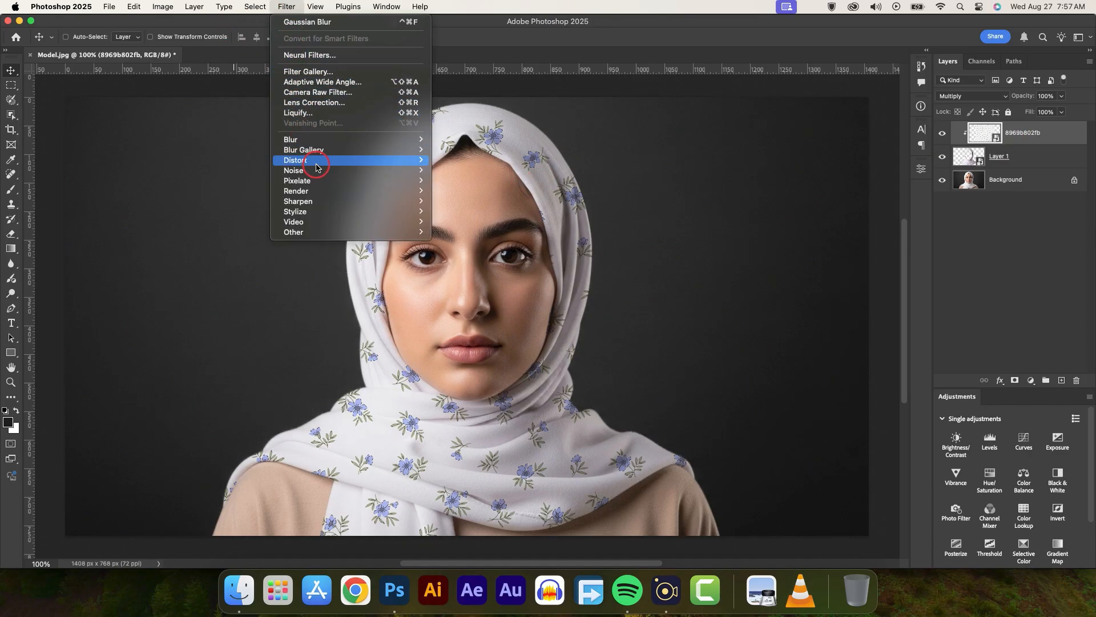
mouse_move(317, 167)
left_click(467, 165)
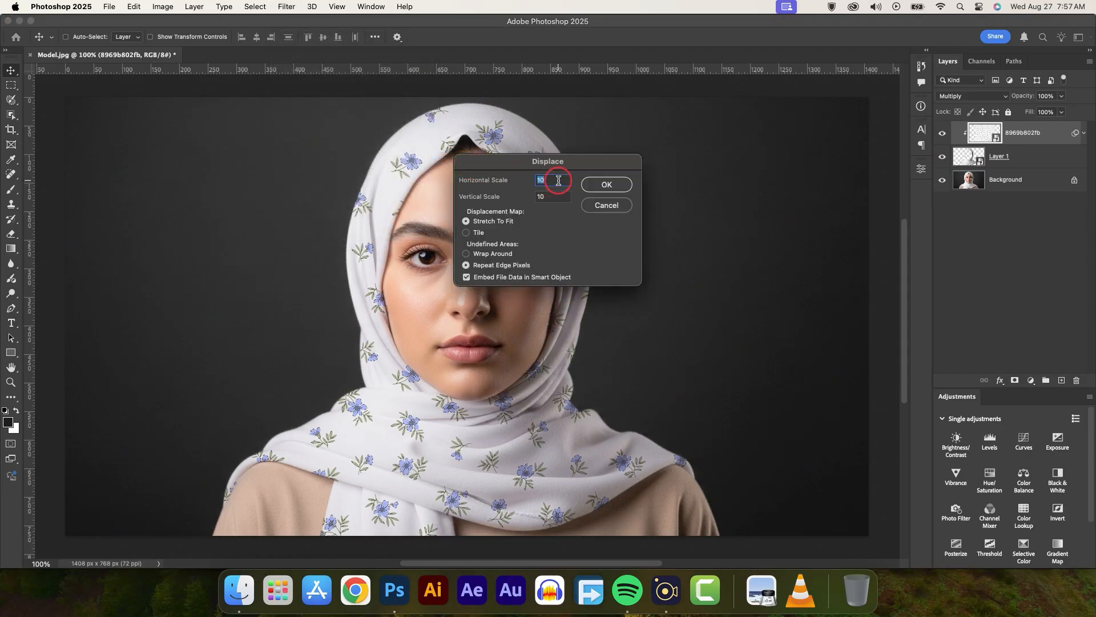
left_click(536, 197)
left_click(487, 255)
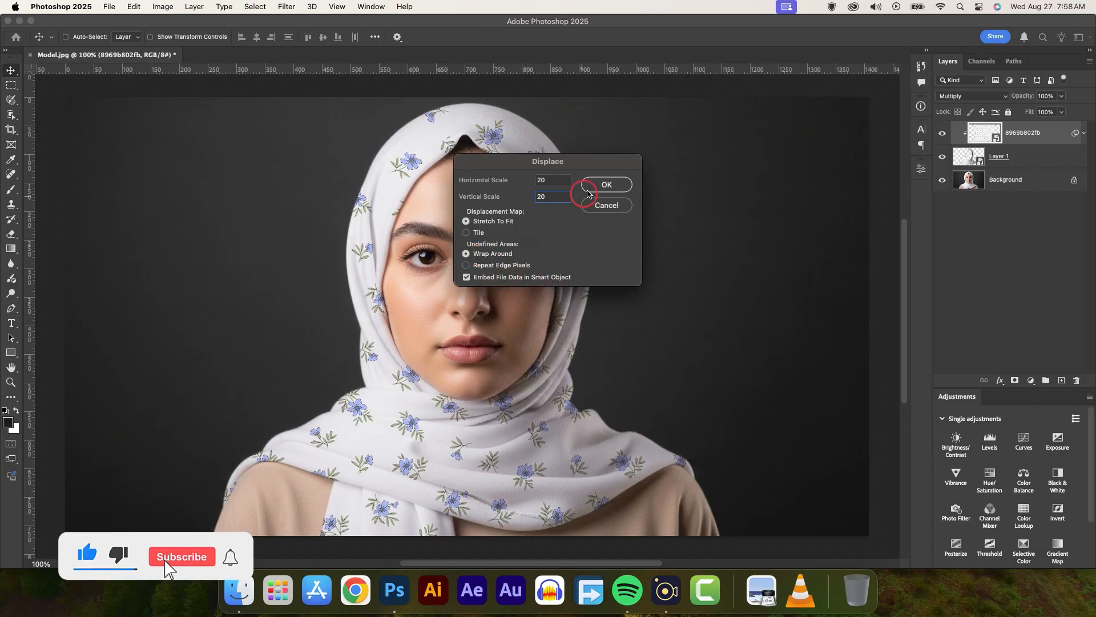
left_click(594, 188)
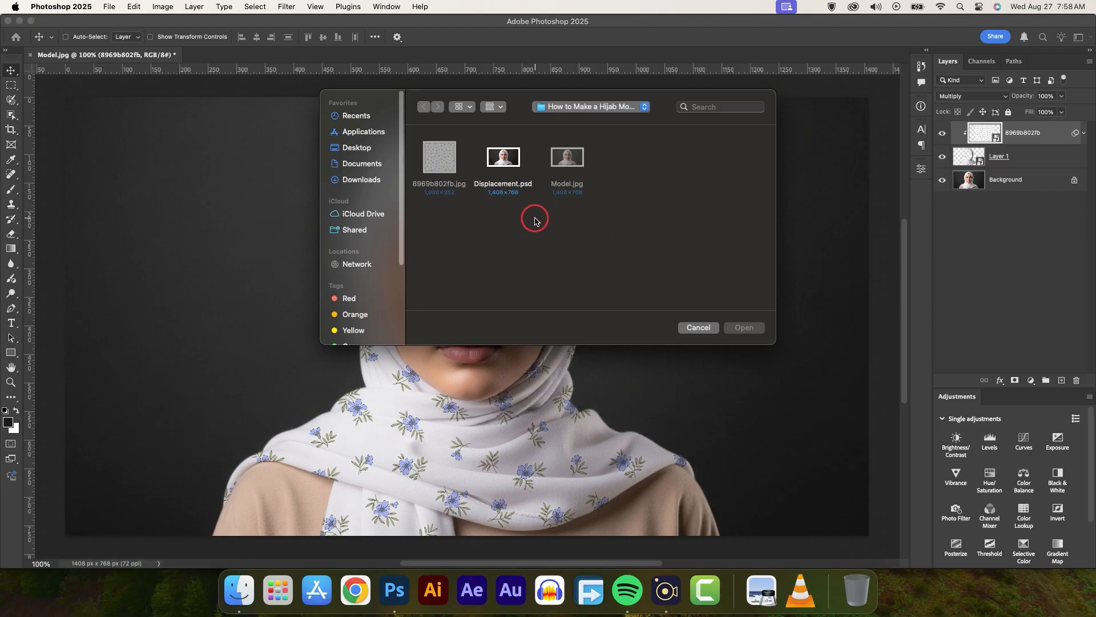
left_click(507, 165)
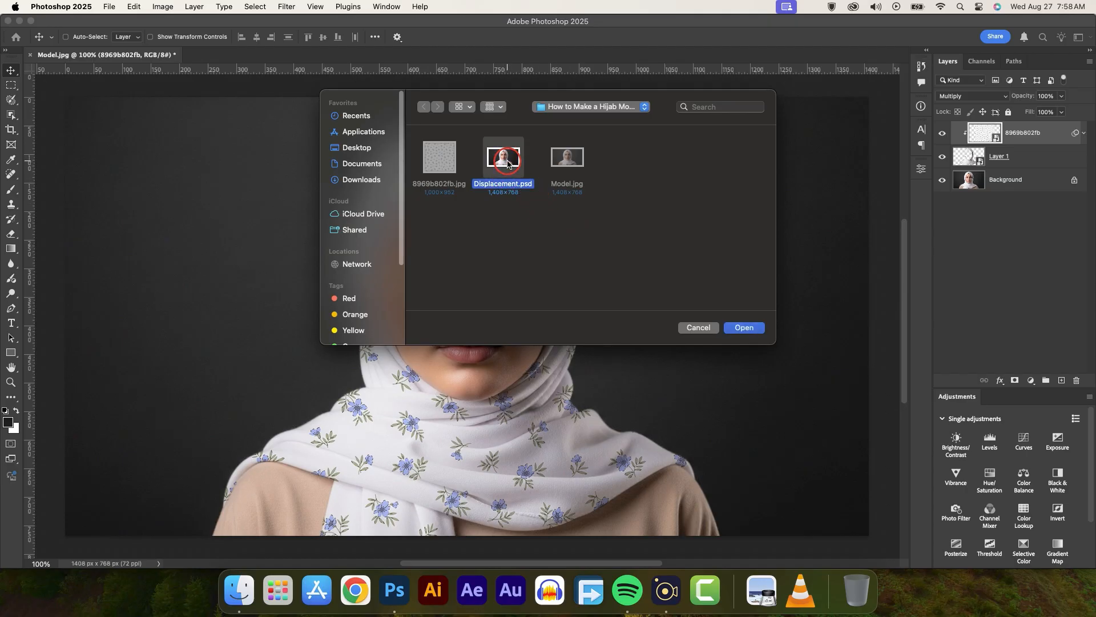
left_click(745, 329)
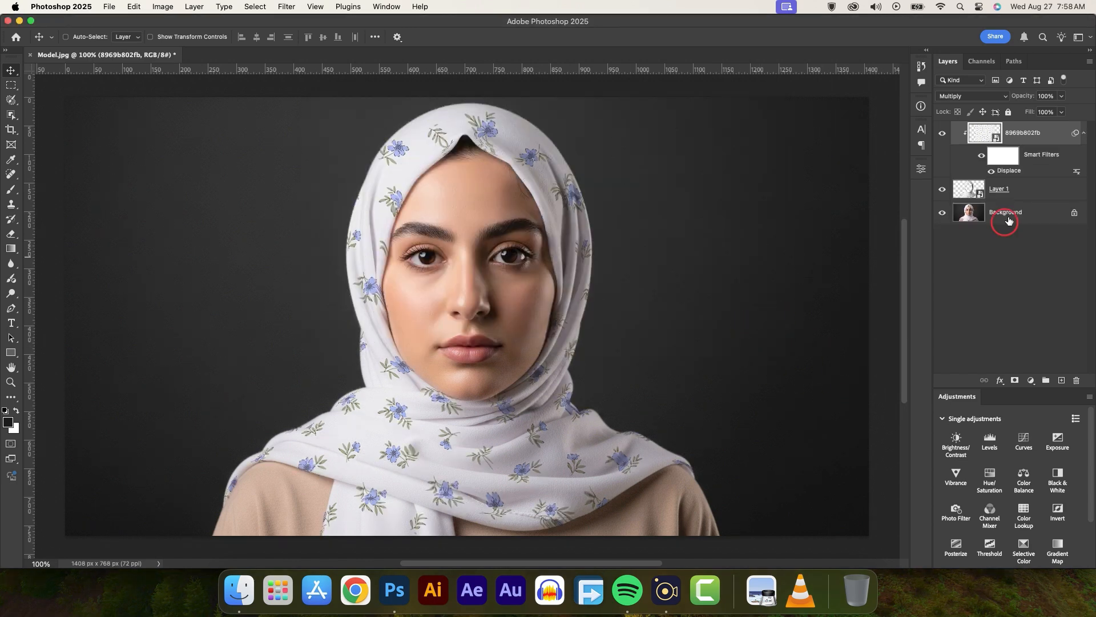
Toggle the floral pattern's smart filters off and on to compare the headscarf with and without the displacement
left_click(981, 155)
left_click(982, 156)
left_click(982, 156)
left_click(981, 156)
left_click(982, 156)
left_click(981, 156)
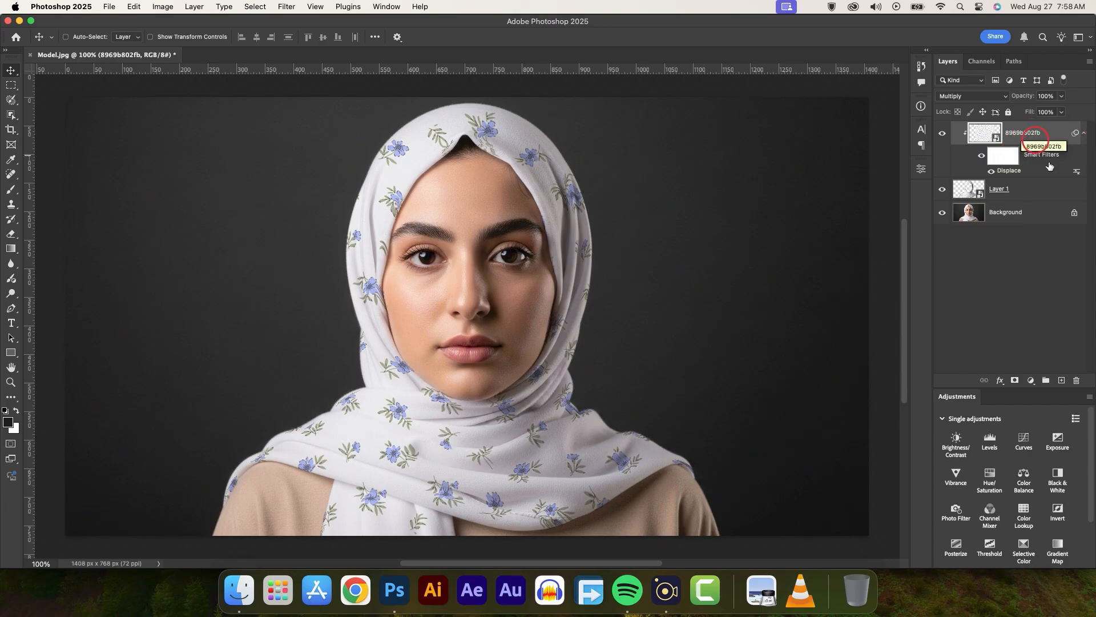
In the floral pattern layer's blending options, split the Underlying Layer white slider of Blend If Gray to 225 / 255
left_click(1000, 381)
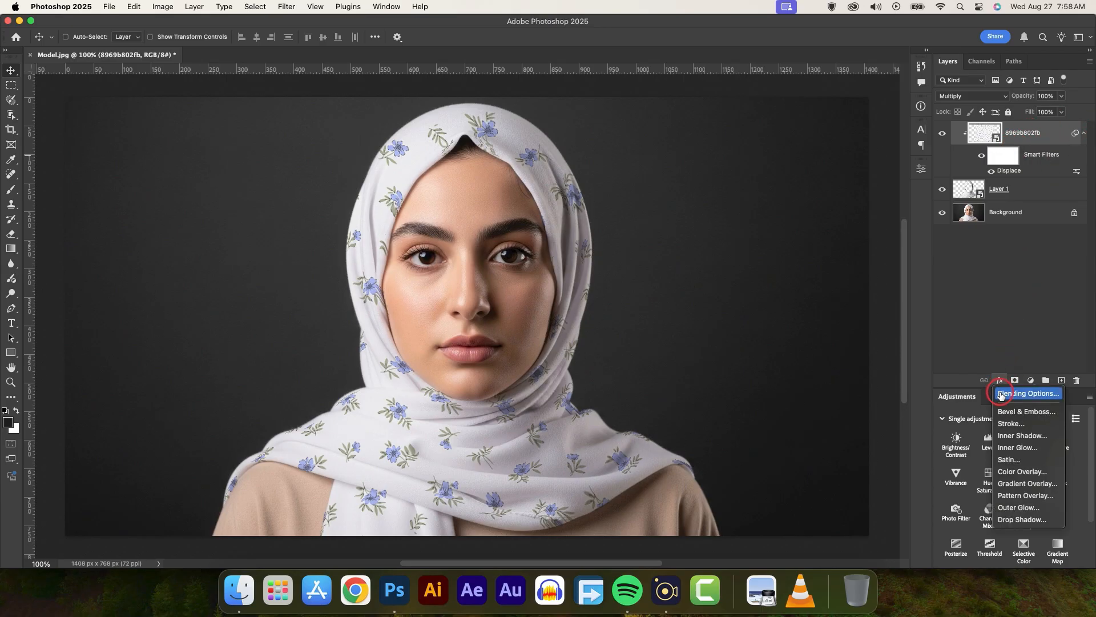
left_click(1021, 394)
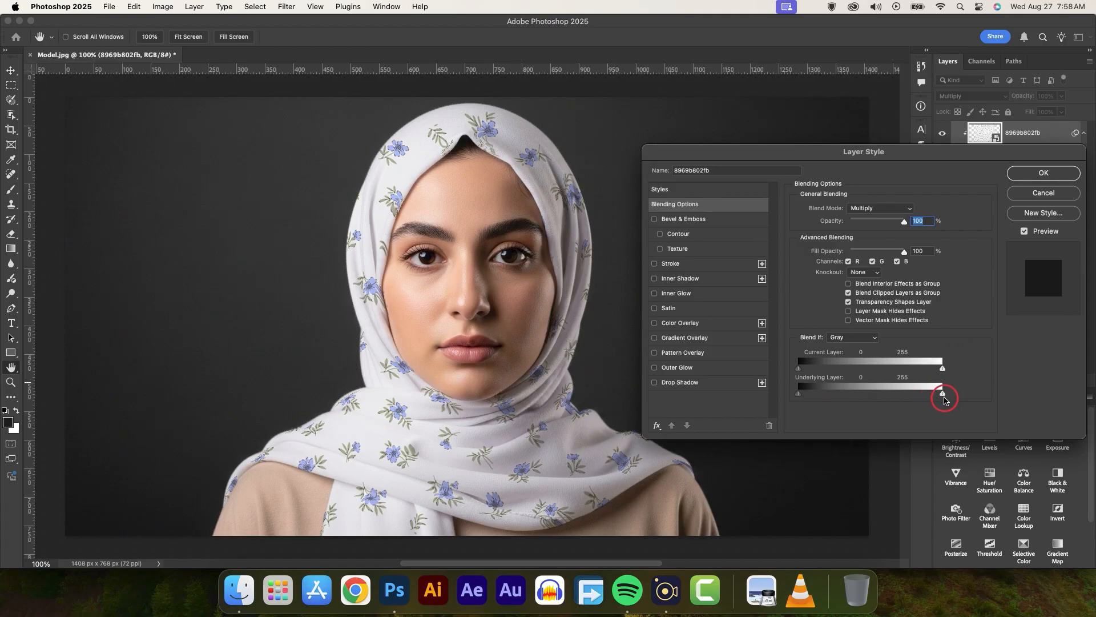
key("alt")
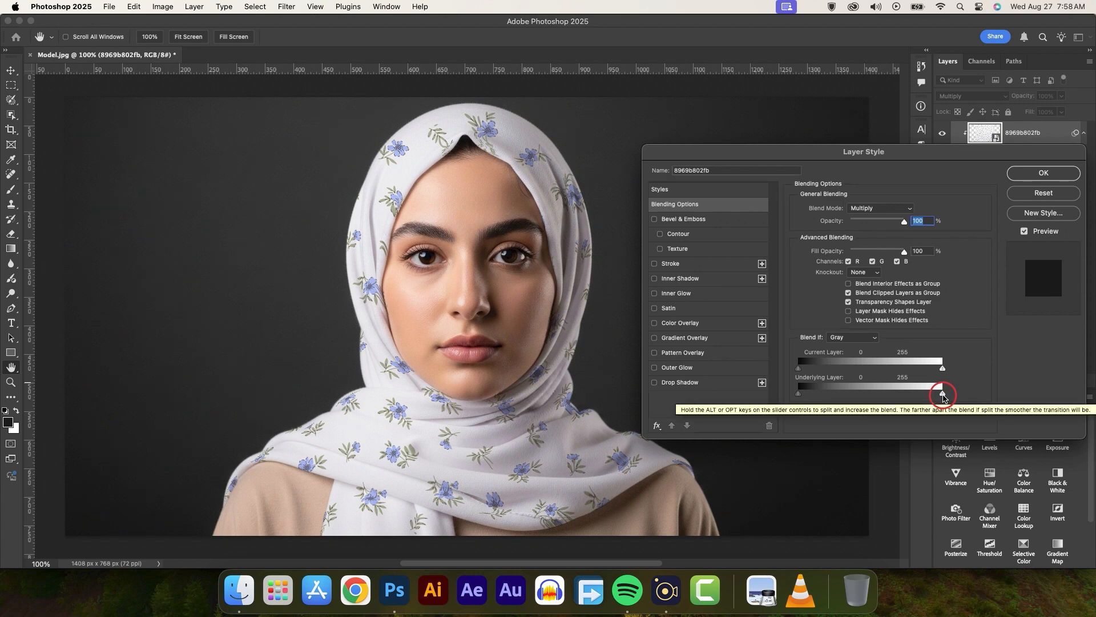
left_click_drag(943, 396, 934, 399)
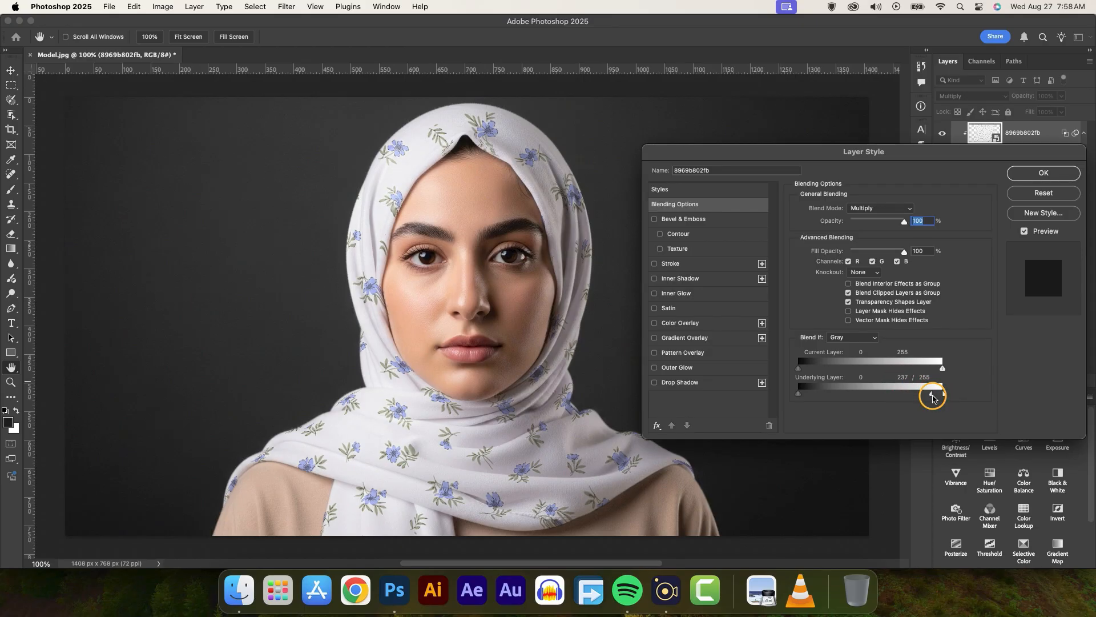
left_click_drag(933, 398, 924, 393)
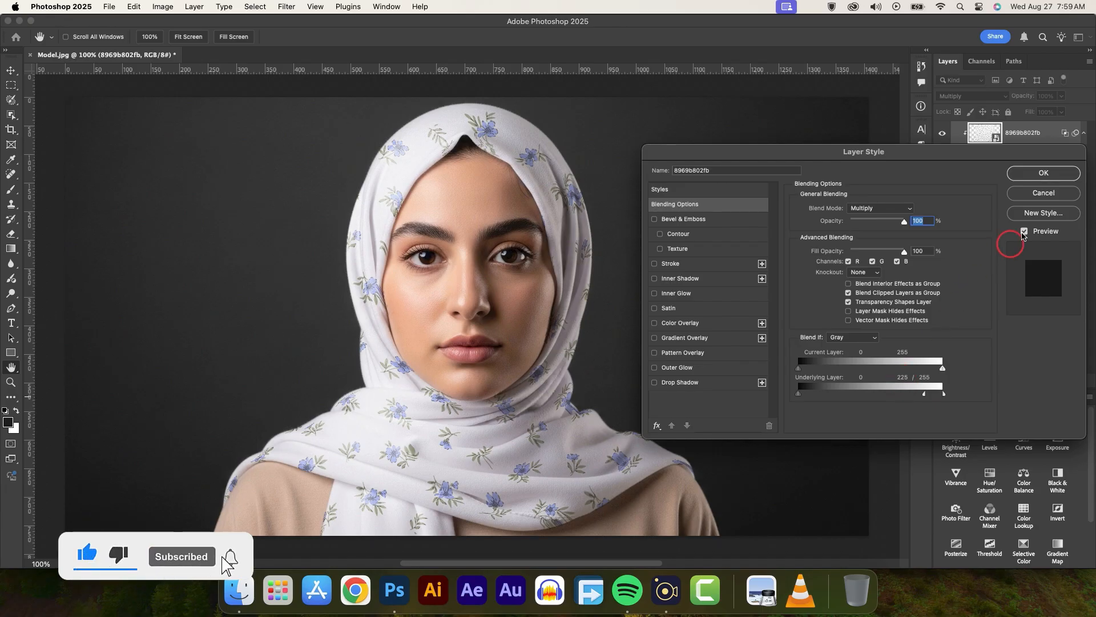
left_click(1042, 174)
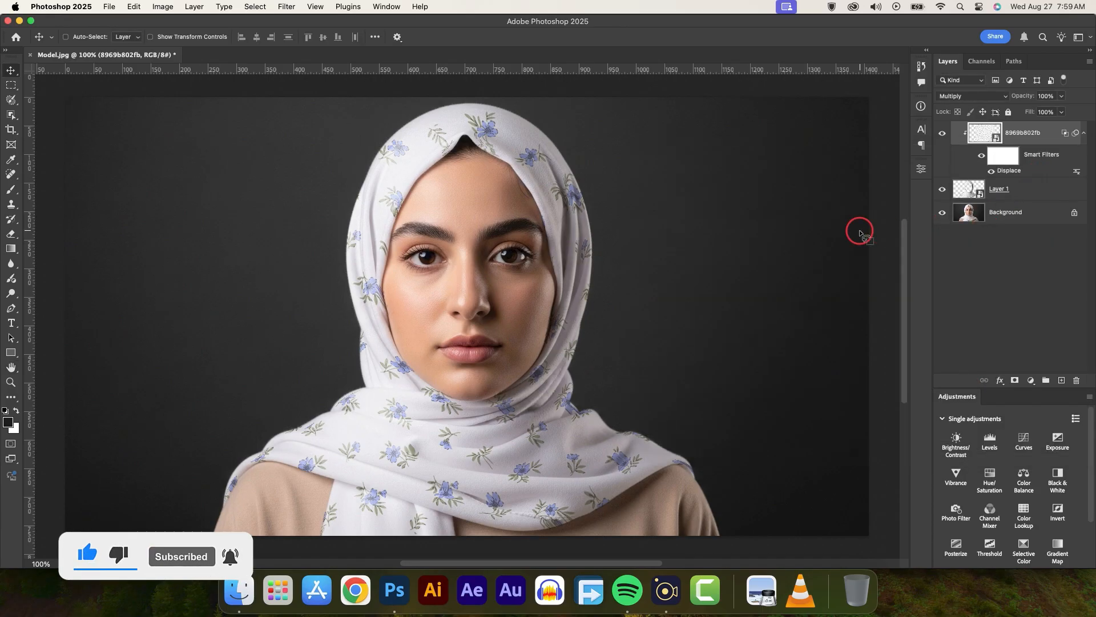
key("super+0")
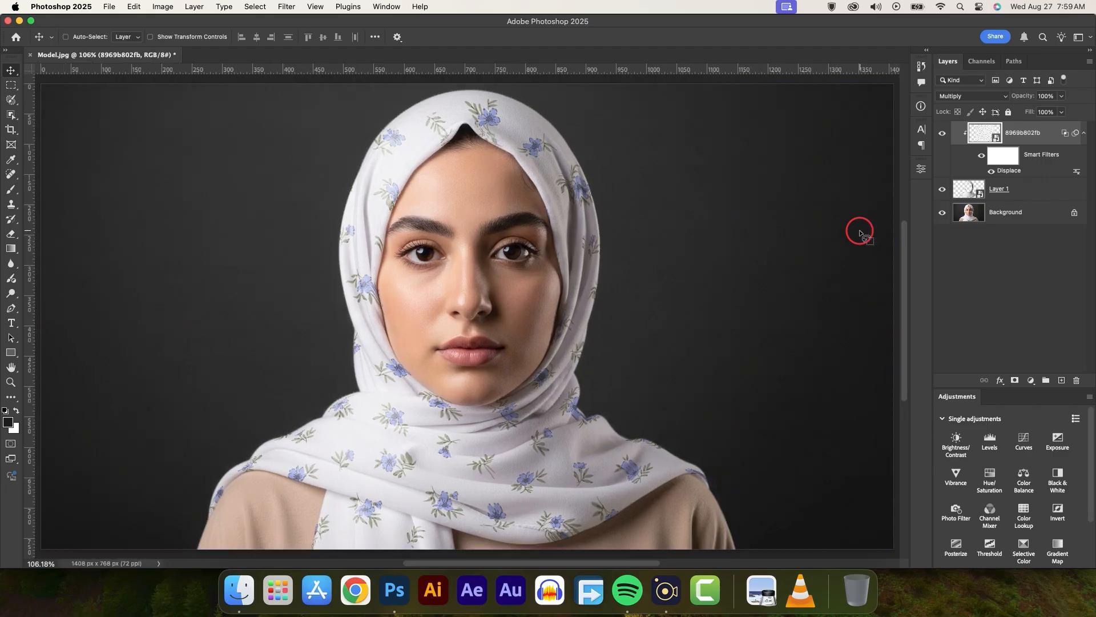